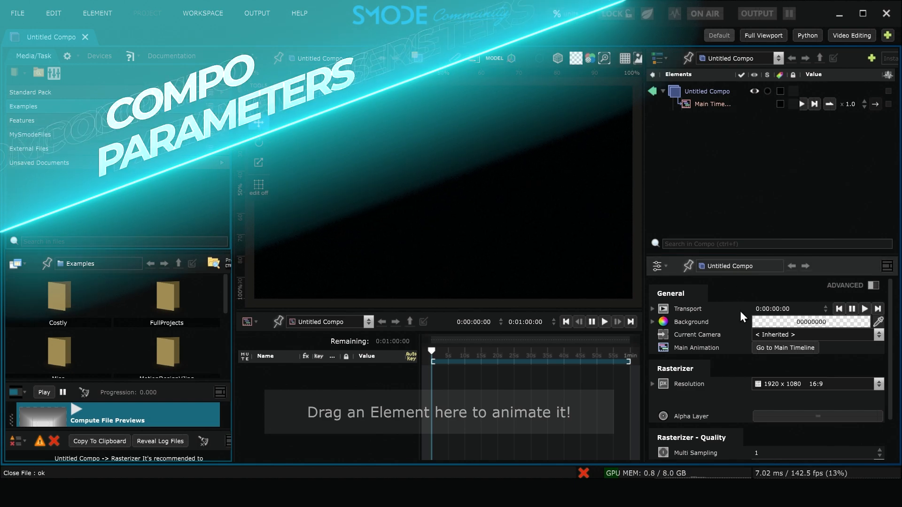
Set the compo's gamma value to sRGB and its pixel type to HDR 16bits
scroll(740, 311, down, 2)
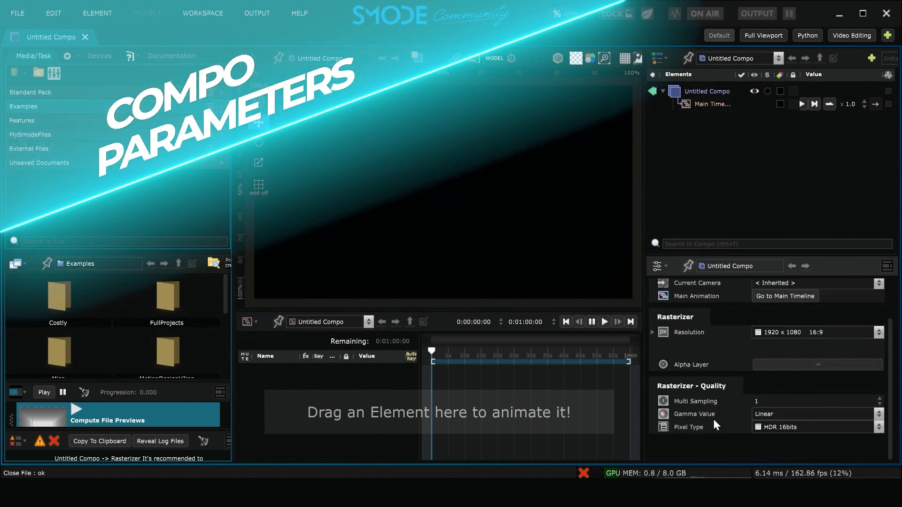
click(777, 414)
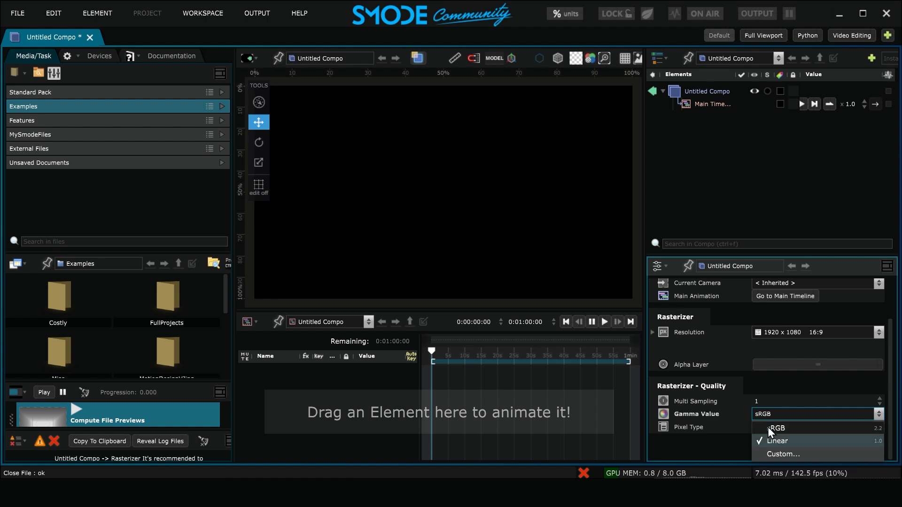
click(793, 427)
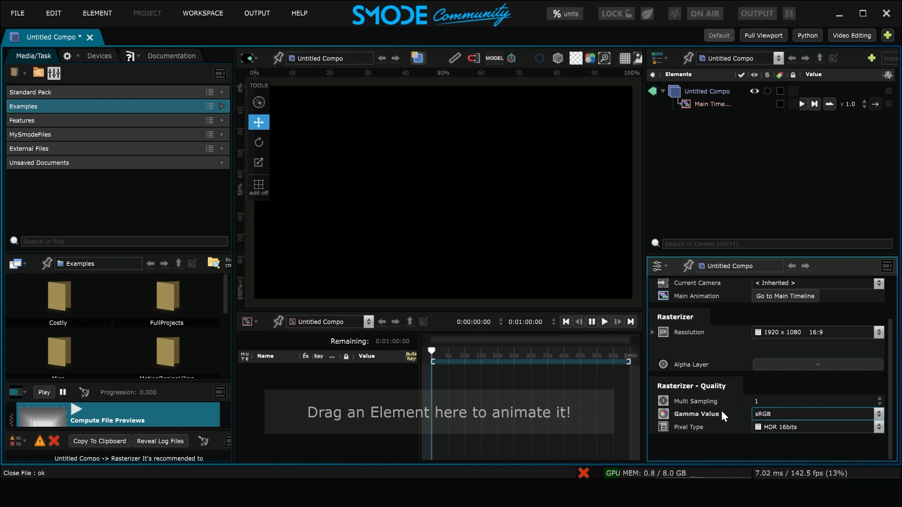
click(773, 429)
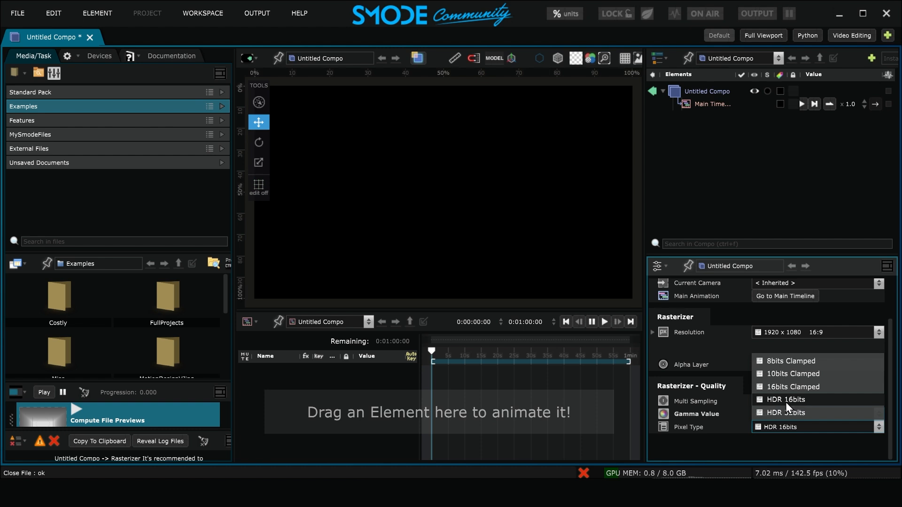
click(794, 363)
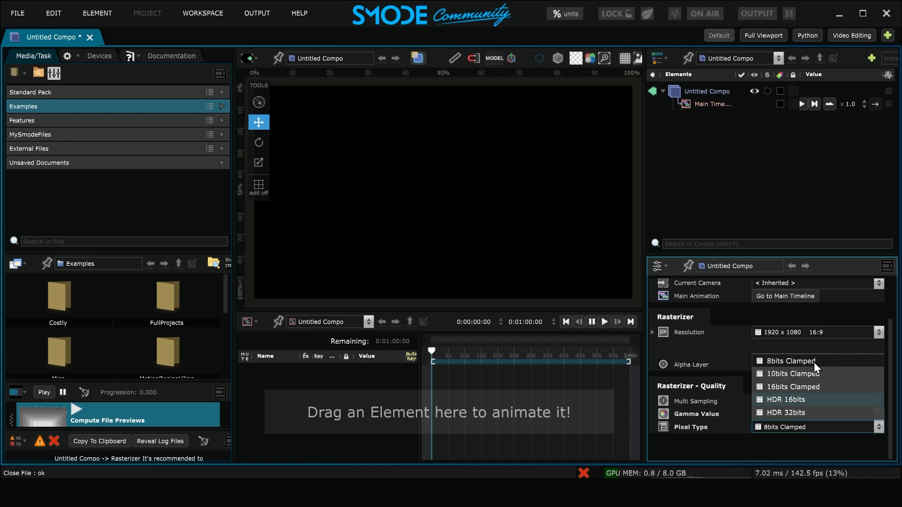
click(798, 400)
click(808, 399)
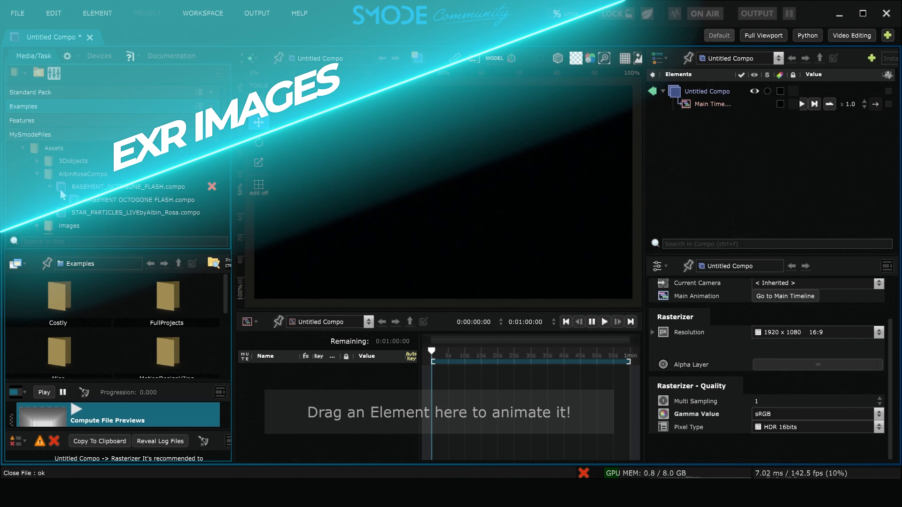
Add BASEMENT OCTOGONE.exr from the BASEMENT assets to the compo and enlarge the viewport and the element list area
click(63, 200)
click(76, 213)
click(89, 226)
scroll(137, 204, down, 4)
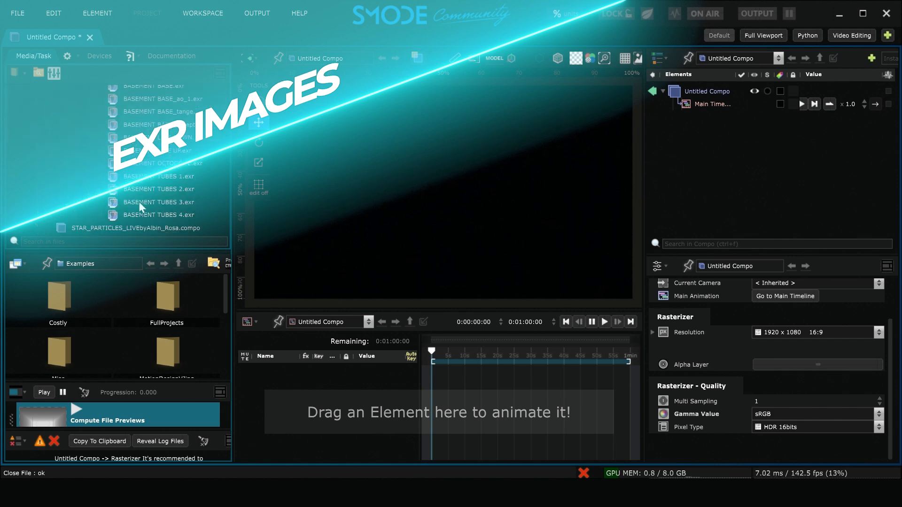
click(180, 165)
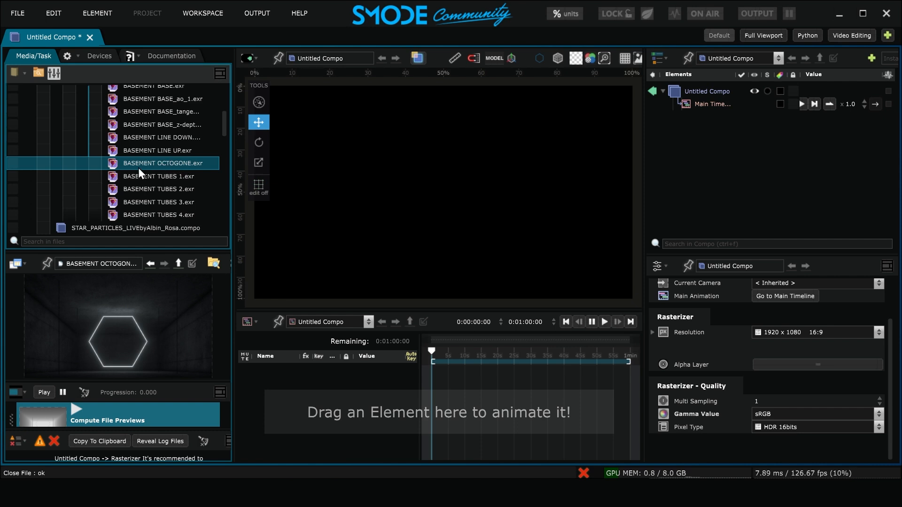
drag(139, 168, 709, 91)
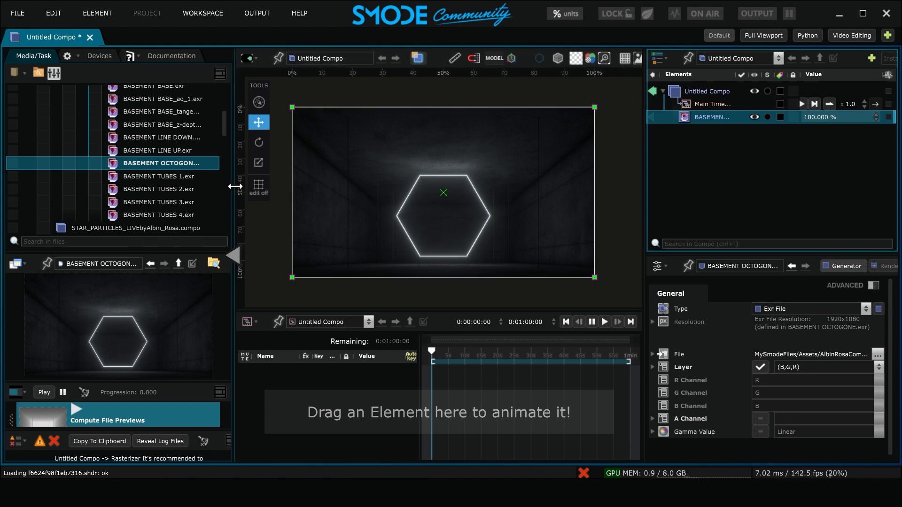
drag(234, 266, 117, 266)
drag(644, 141, 566, 147)
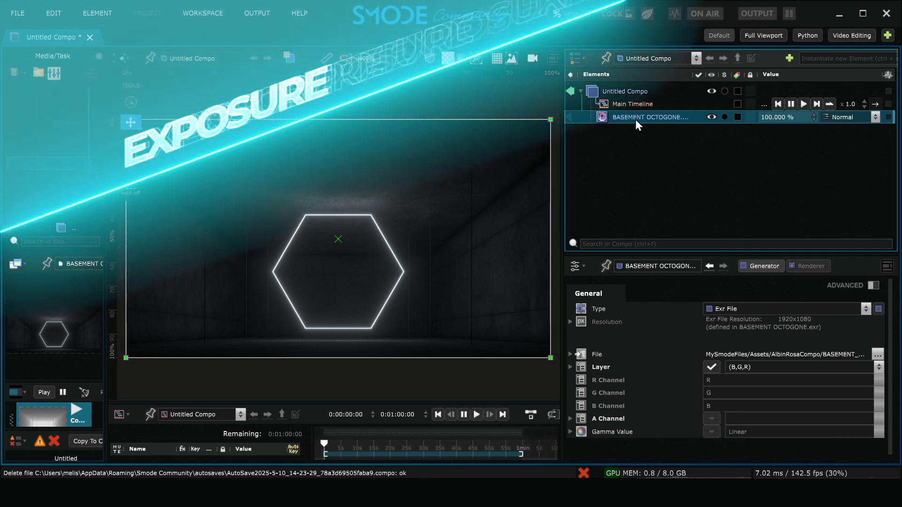
Add an Exposure color modifier to the BASEMENT OCTOGONE.exr layer and raise its exposure to 7.12
right_click(635, 119)
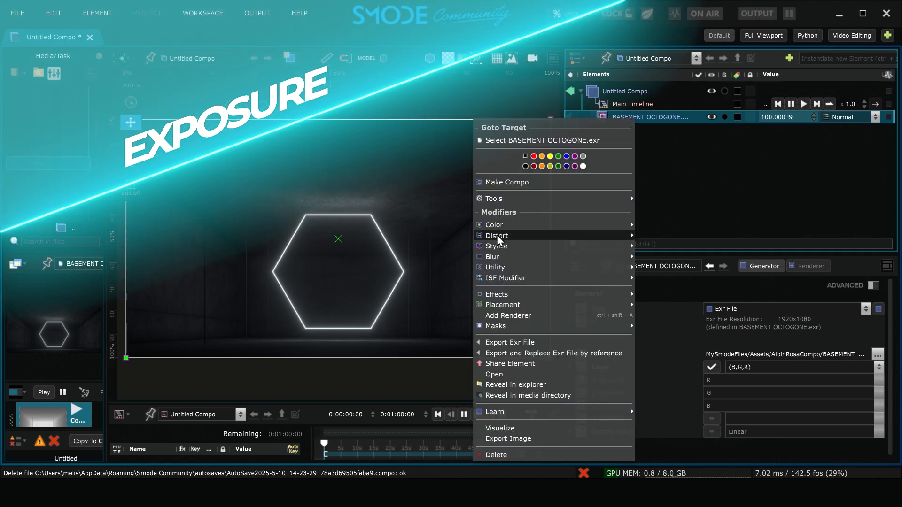
mouse_move(502, 225)
click(653, 268)
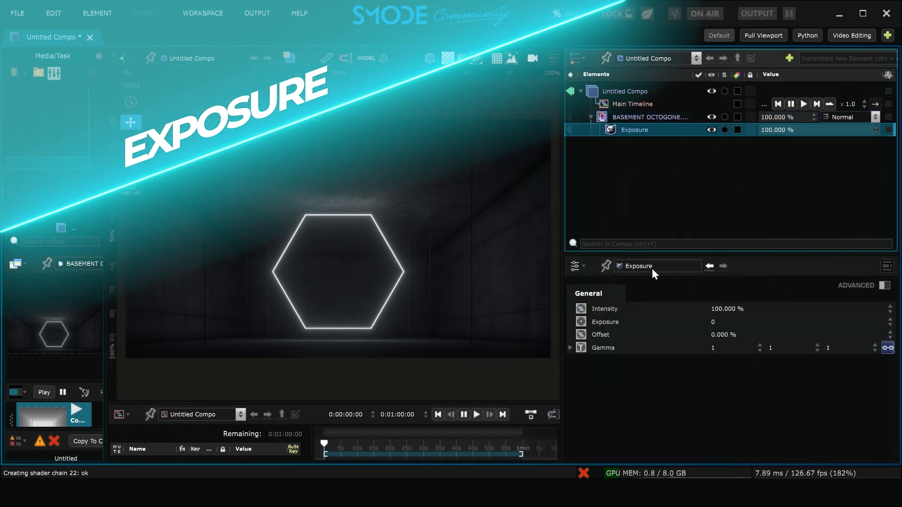
drag(724, 322, 845, 321)
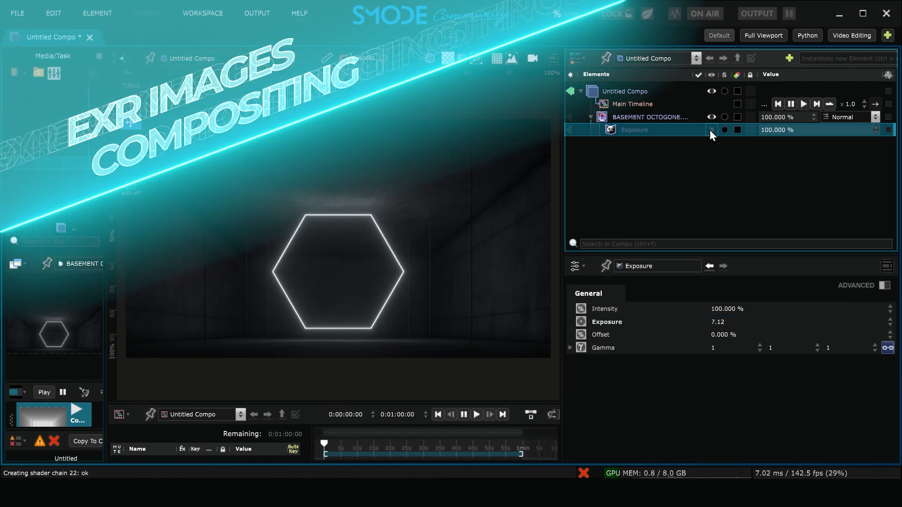
Create a Uniform 2D layer in the compo and place it before the BASEMENT OCTOGONE.exr layer
click(628, 92)
right_click(628, 92)
mouse_move(585, 142)
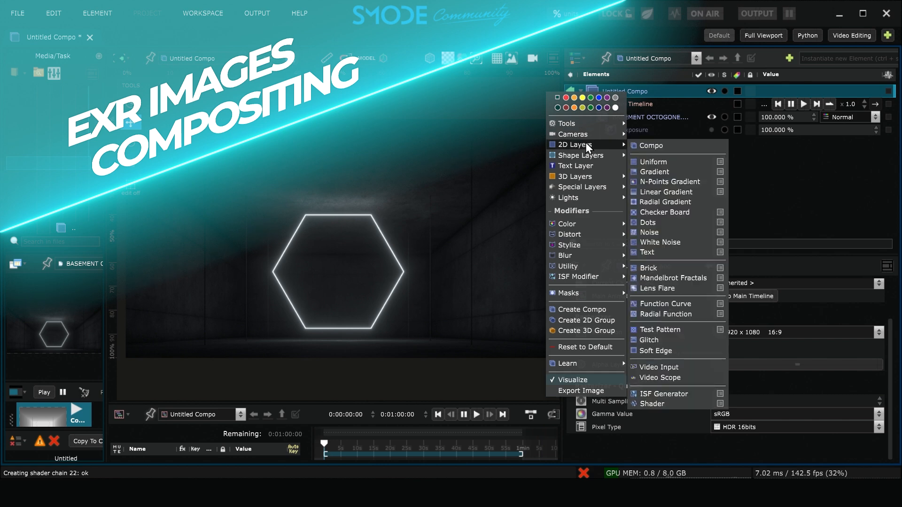
click(674, 159)
drag(641, 143, 654, 108)
Set the BASEMENT OCTOGONE.exr layer's blending mode to Linear Dodge (Add)
click(624, 130)
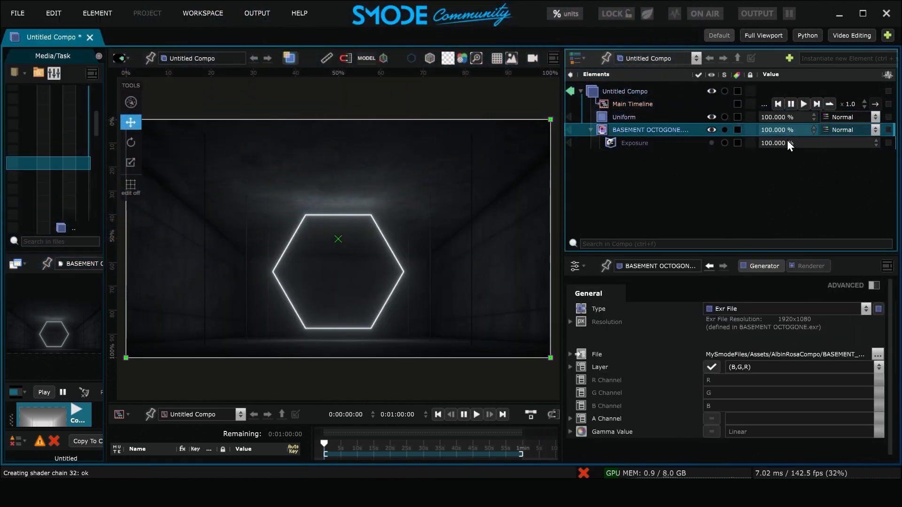
click(846, 130)
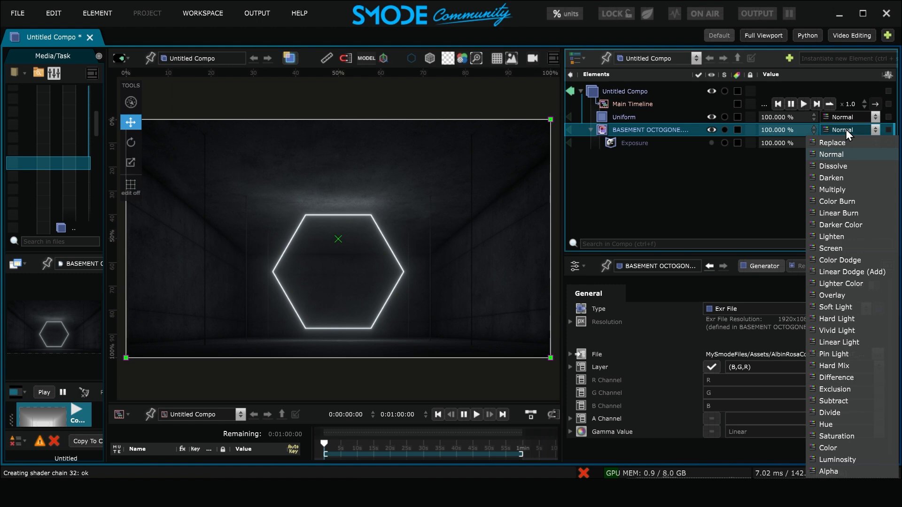
click(879, 273)
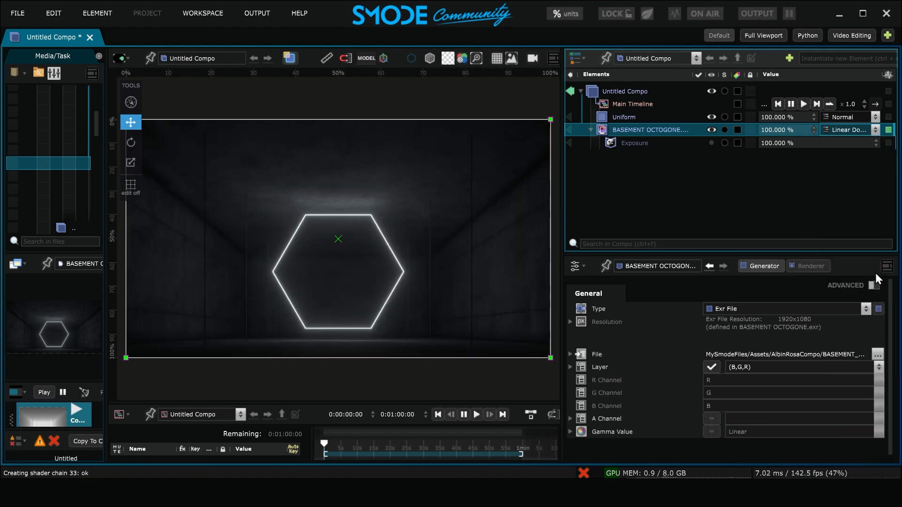
Re-enable the Exposure modifier with an exposure of 20 and lower the BASEMENT OCTOGONE.exr layer's opacity to 6.7%
click(712, 143)
click(638, 144)
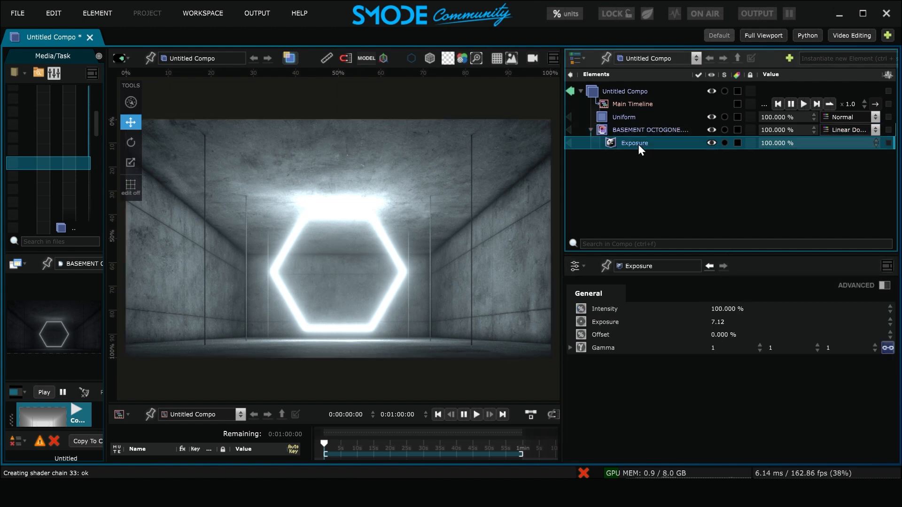
double_click(757, 324)
text(20)
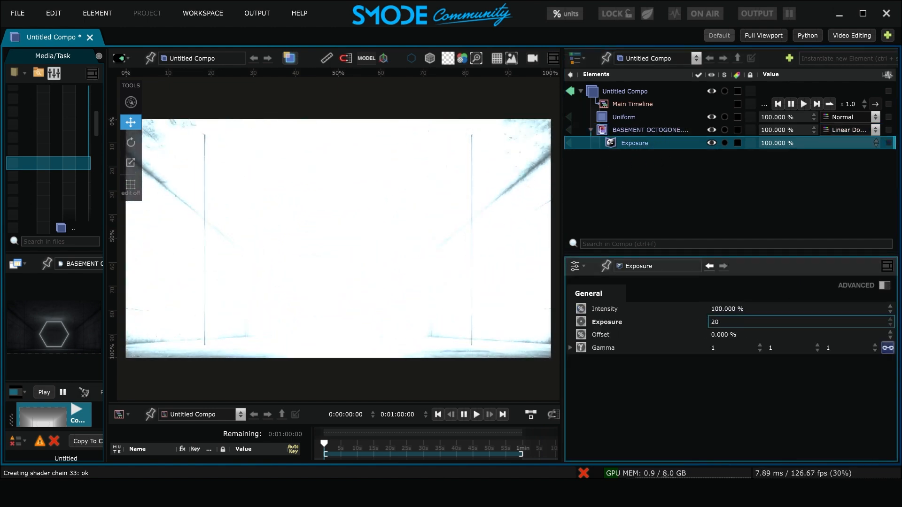
drag(813, 130, 766, 130)
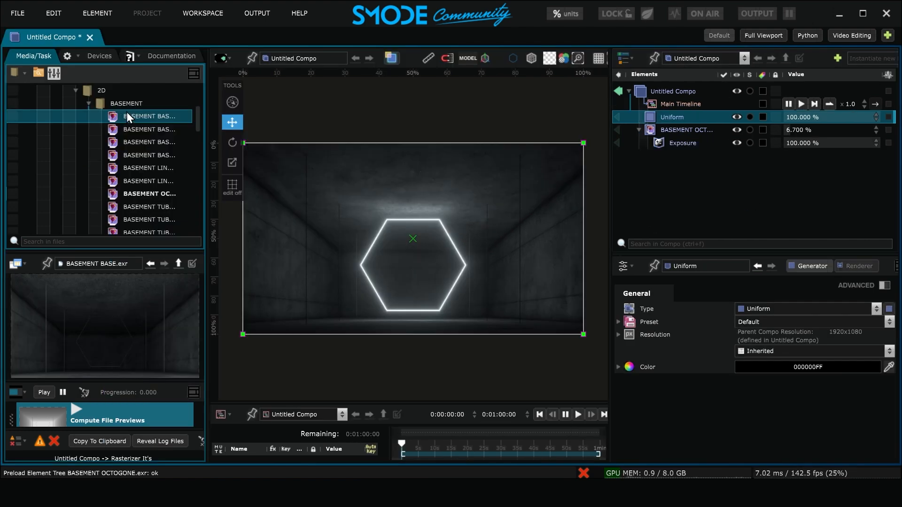
Add BASEMENT BASE.exr between the Uniform and BASEMENT OCTOGONE.exr layers and check it with the octagon layer temporarily hidden
drag(135, 117, 697, 127)
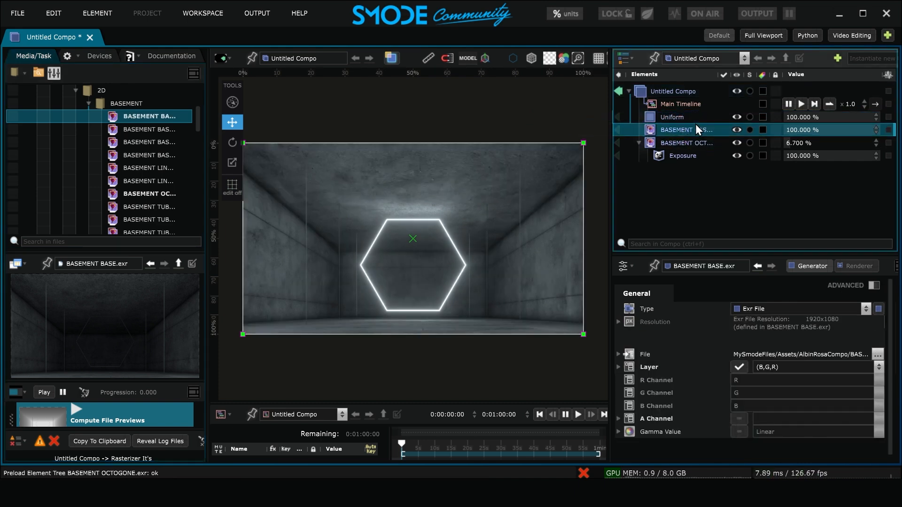
click(736, 144)
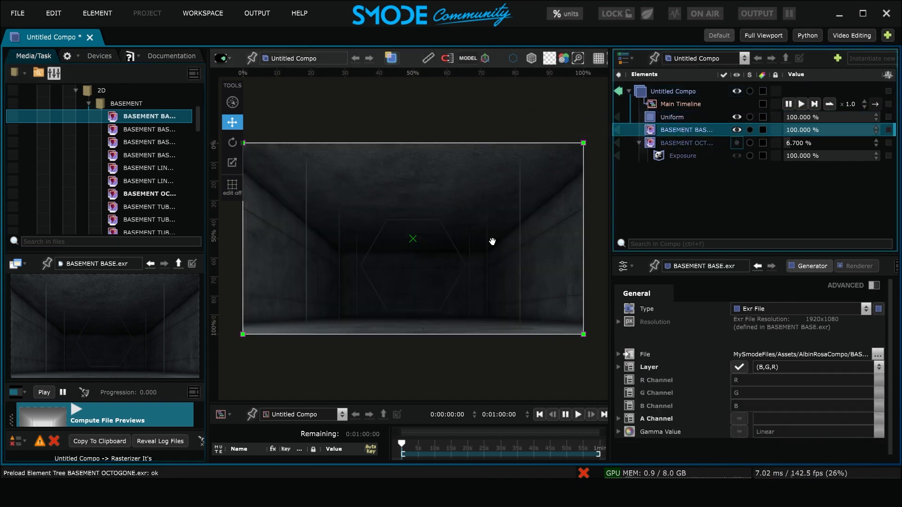
click(736, 143)
Set the BASEMENT OCTOGONE.exr layer's opacity to 100%
click(808, 142)
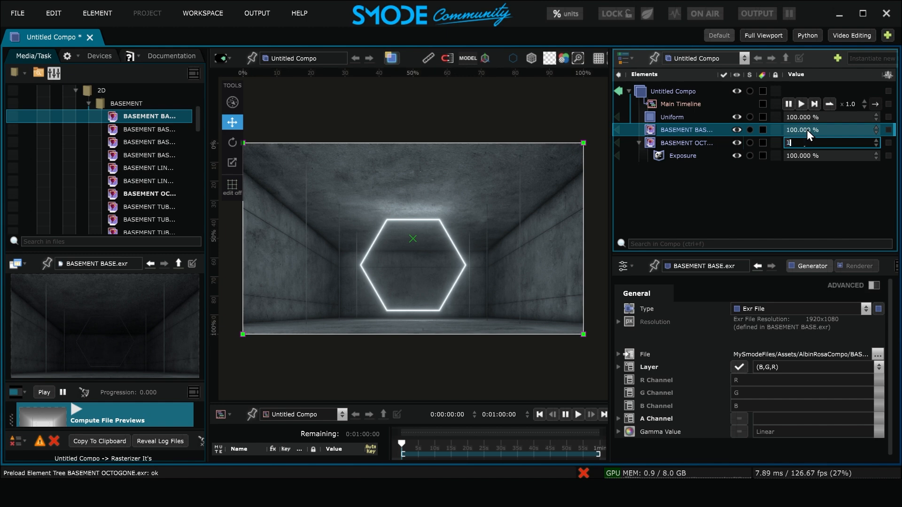
text(100)
key(Return)
Set the Exposure modifier's linked gamma values to 0.5 and its exposure to 6.5
click(677, 155)
click(751, 346)
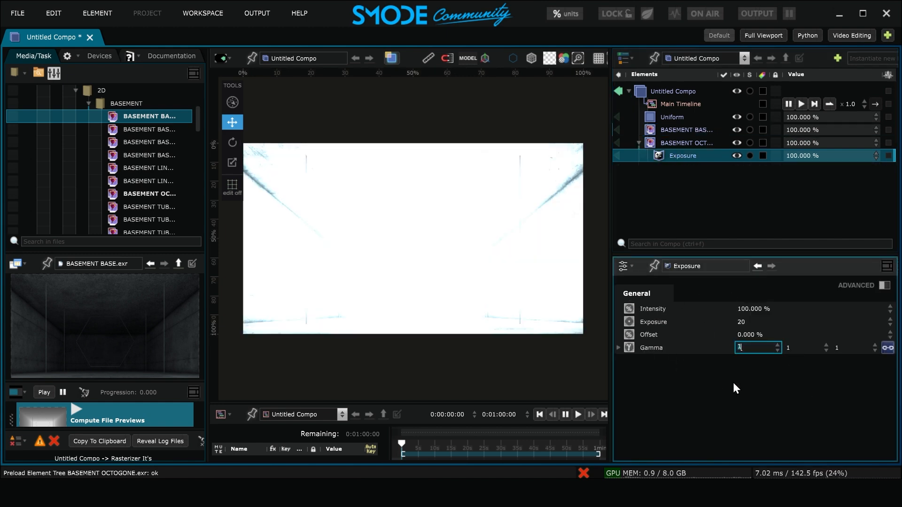
text(0.5)
key(Return)
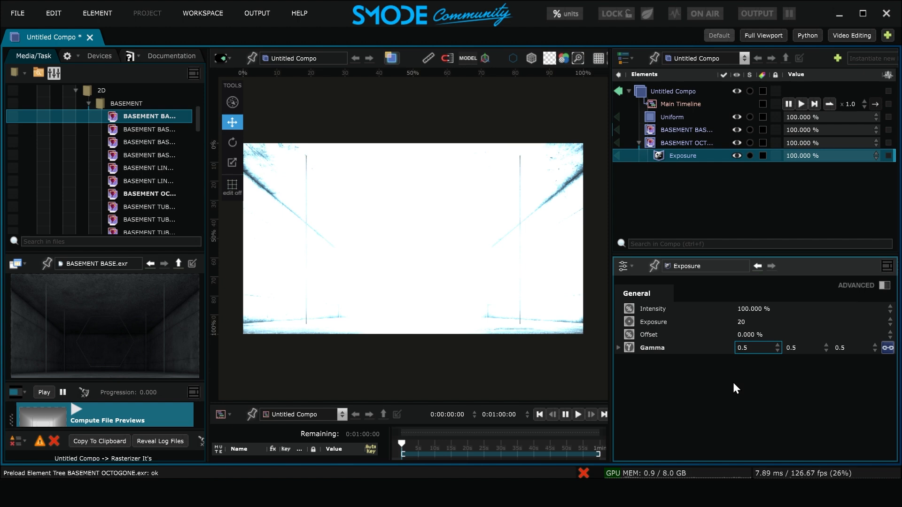
drag(747, 322, 747, 365)
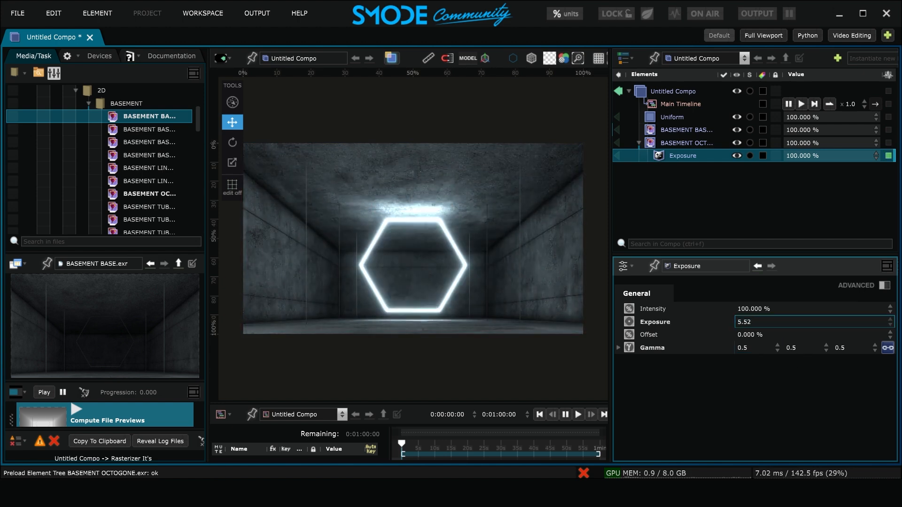
click(779, 320)
text(6.)
key(Return)
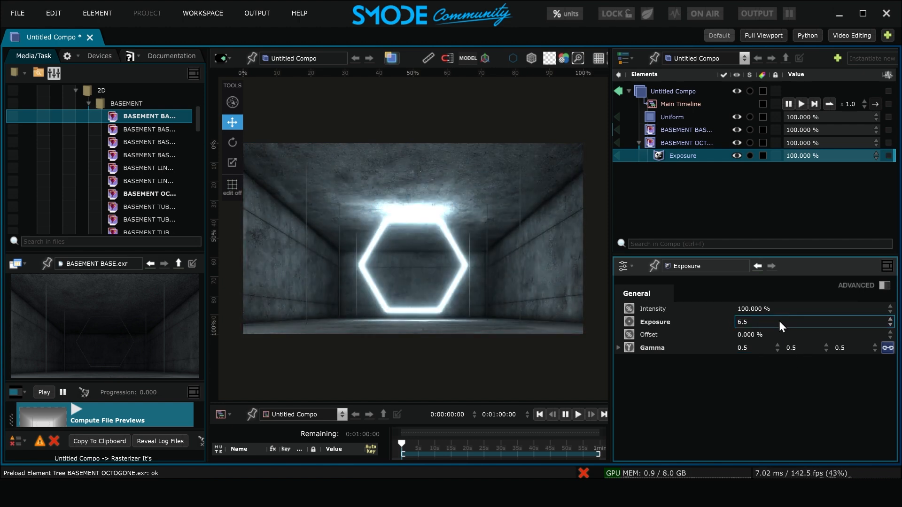
Add a Color Function modifier to the BASEMENT BASE.exr layer and set its Input Black to 15%
click(690, 130)
right_click(676, 128)
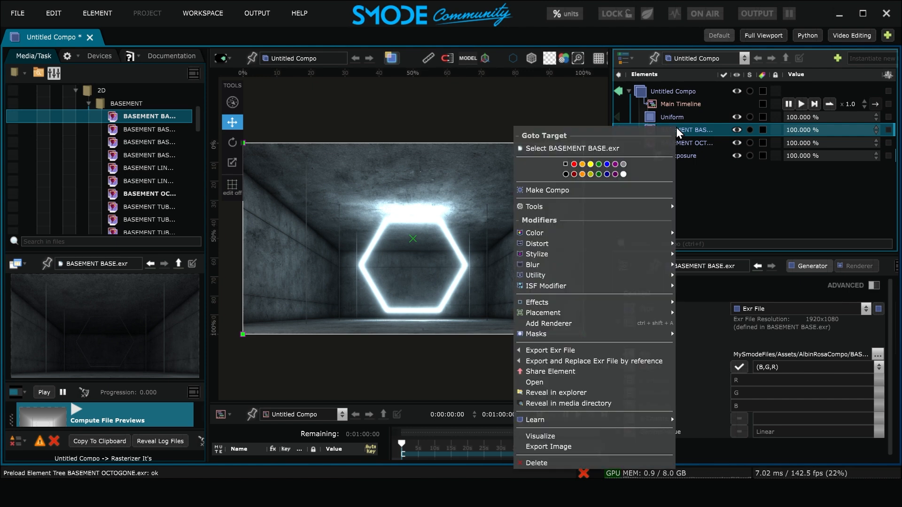
mouse_move(574, 235)
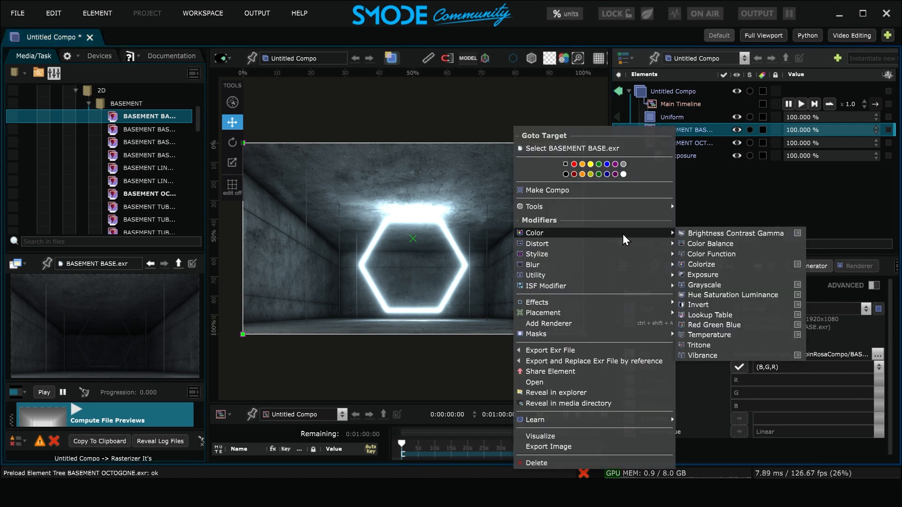
click(737, 255)
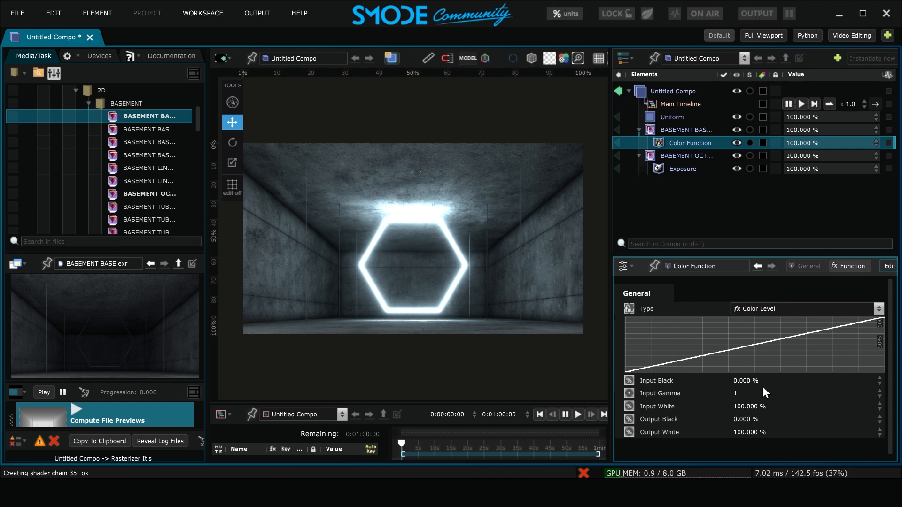
drag(747, 381, 848, 381)
click(746, 378)
text(1)
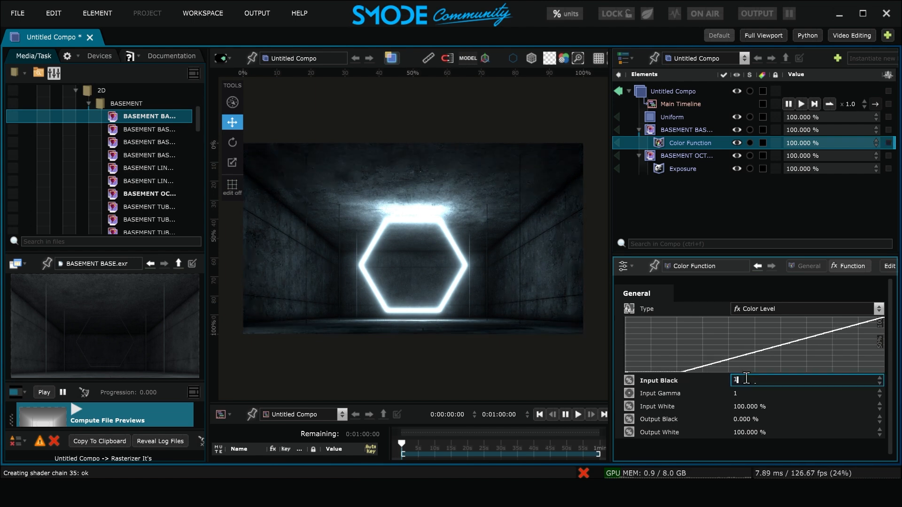
text(5)
key(Return)
Add BASEMENT LINE UP.exr after the octagon layer and set its blending mode to Linear Dodge (Add)
click(135, 184)
drag(132, 186, 726, 198)
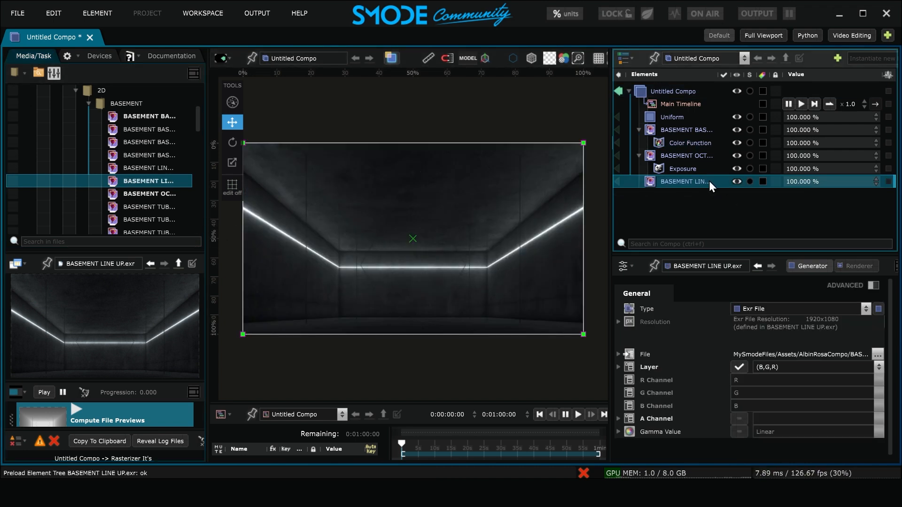
click(869, 267)
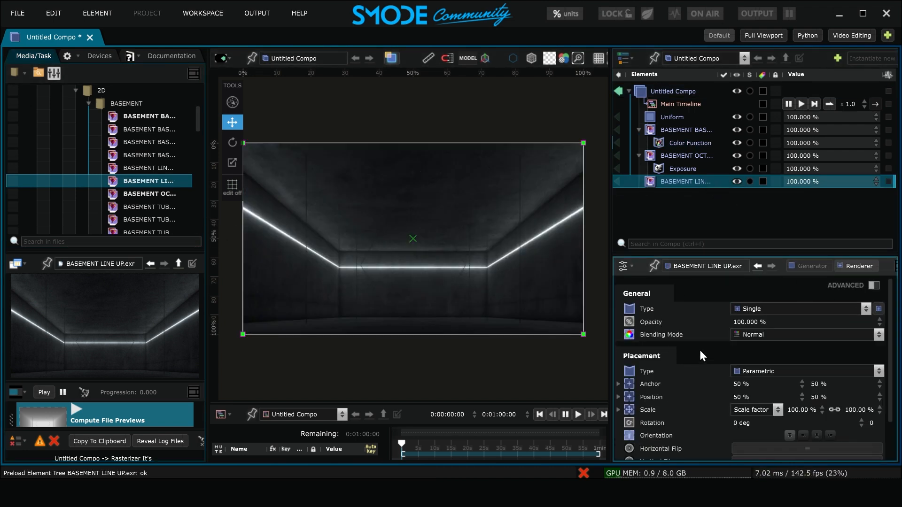
click(793, 334)
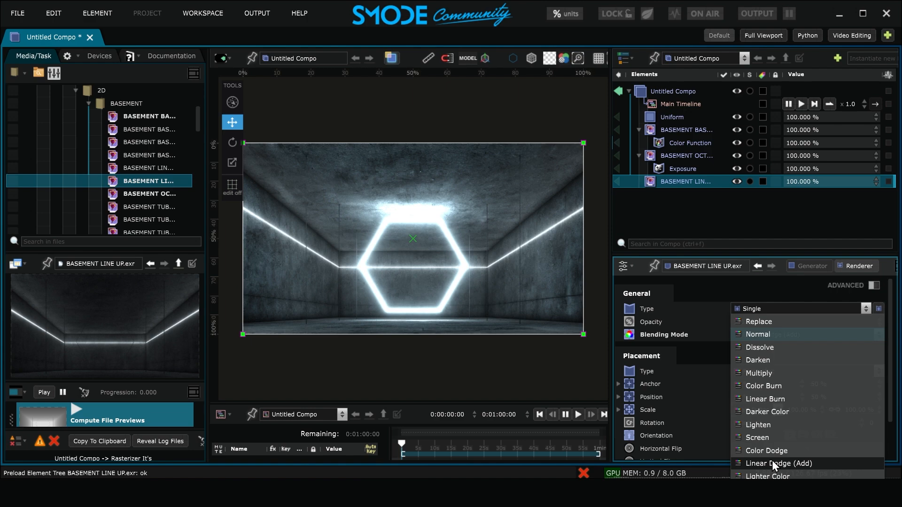
click(770, 463)
Add a Red Green Blue color modifier to the BASEMENT LINE UP.exr layer and set its color to red FD0000
right_click(685, 182)
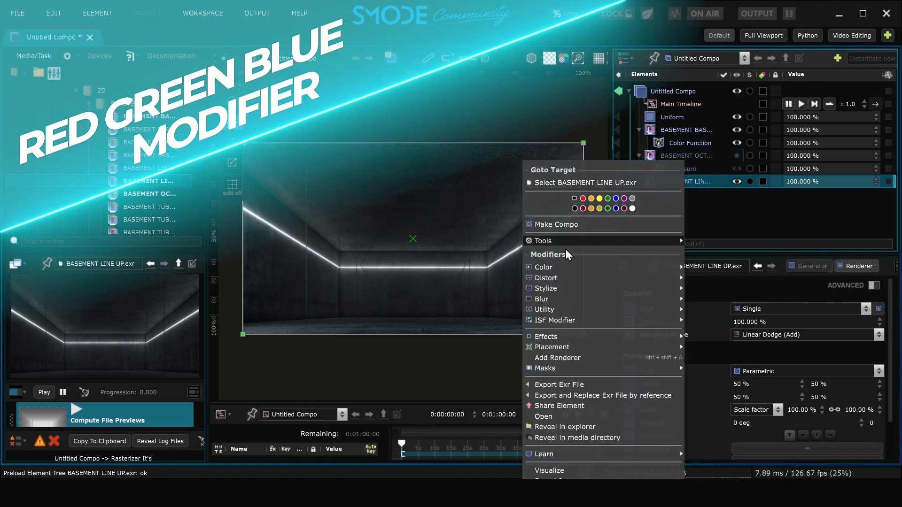
mouse_move(675, 267)
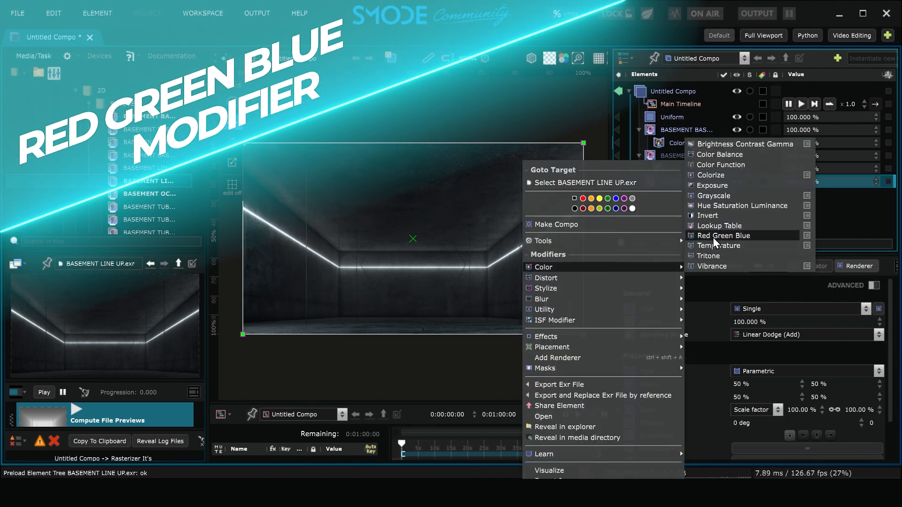
click(745, 237)
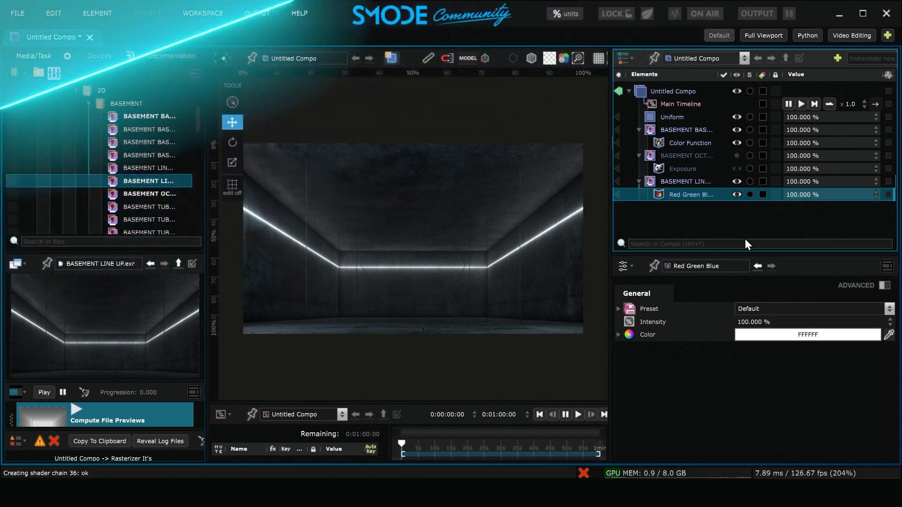
click(777, 335)
drag(669, 416, 630, 394)
click(747, 216)
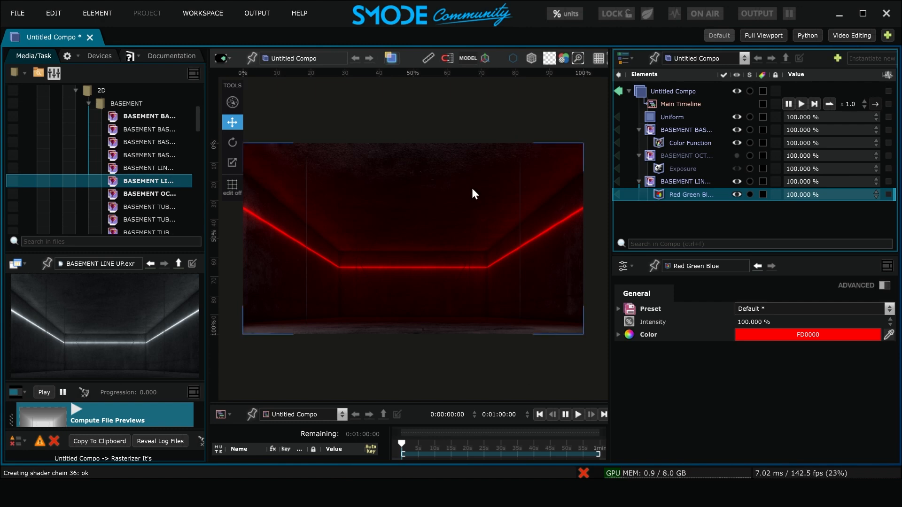
Add BASEMENT LINE DOWN.exr as the last layer of the compo and set its blending mode to Linear Dodge (Add)
drag(126, 168, 703, 215)
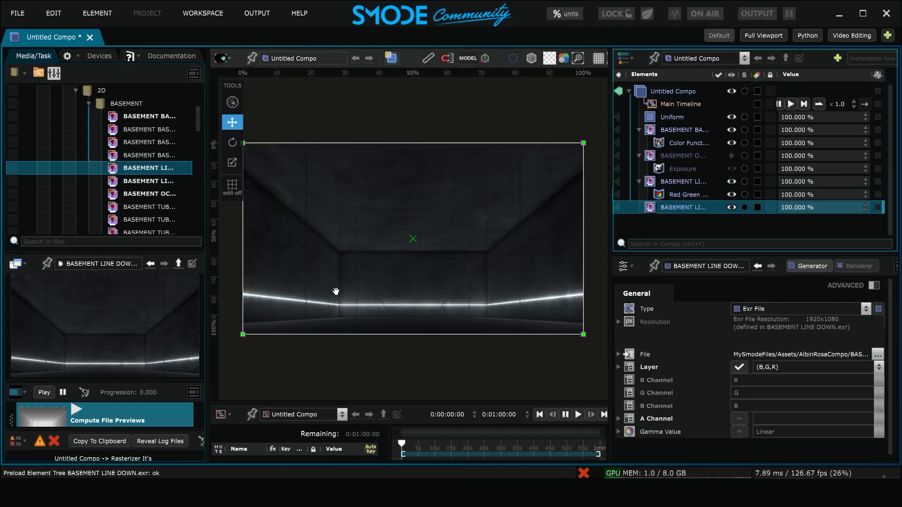
click(855, 266)
click(738, 337)
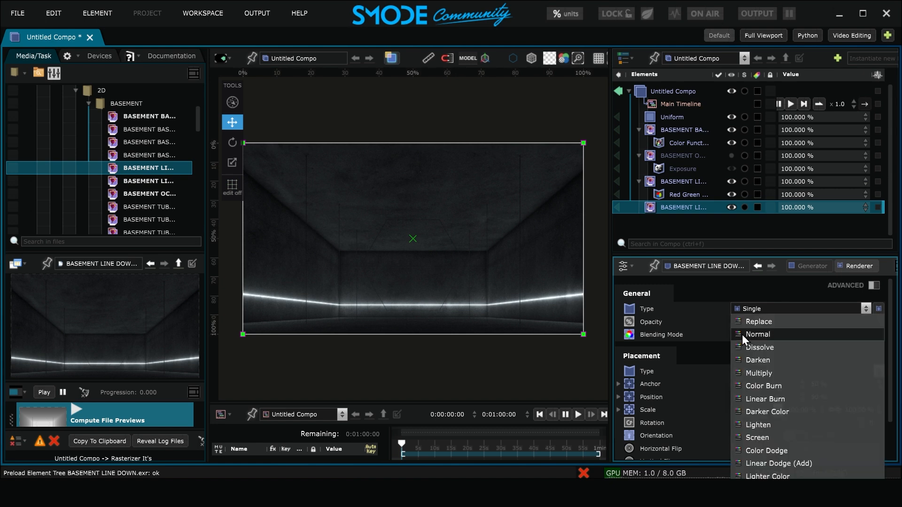
click(777, 464)
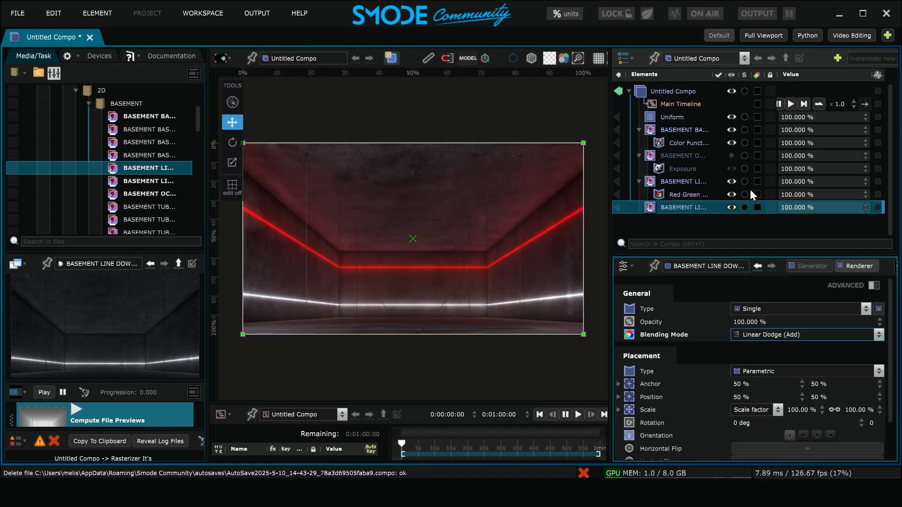
Copy the Red Green Blue modifier from BASEMENT LINE UP.exr onto the BASEMENT LINE DOWN.exr layer
click(660, 200)
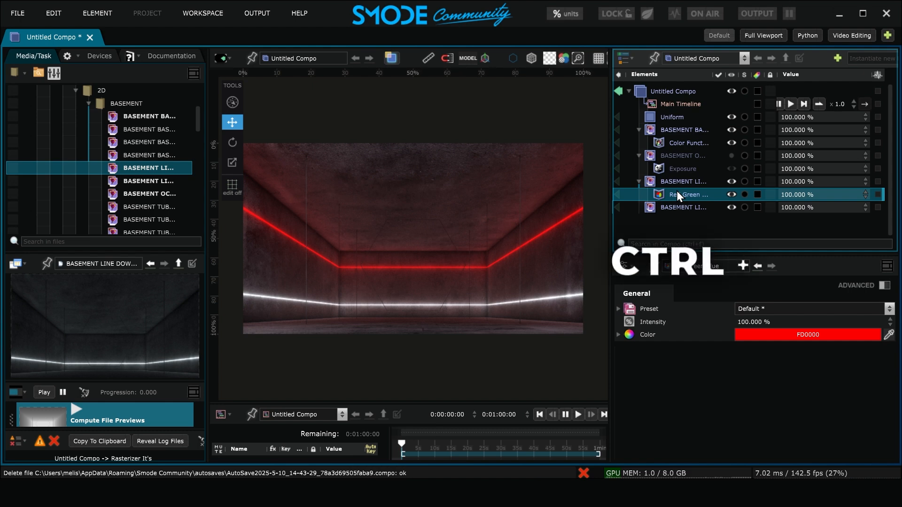
drag(680, 197, 674, 210)
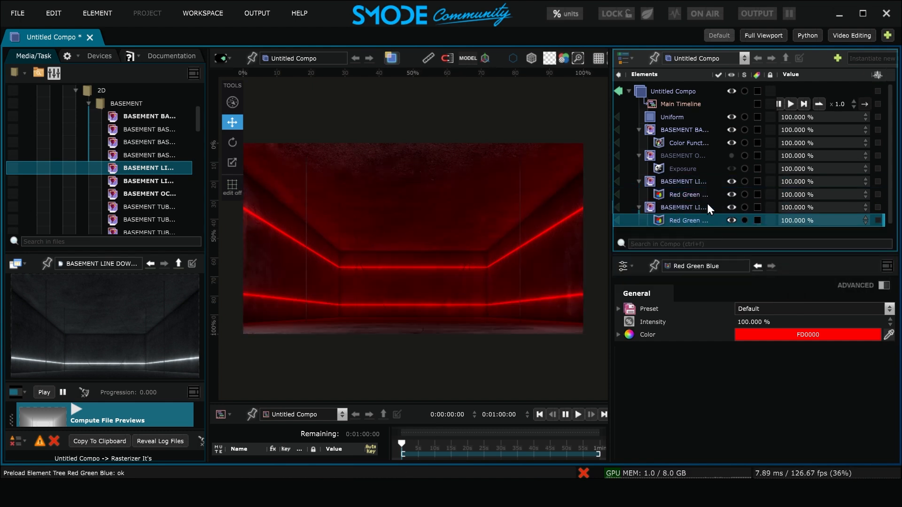
click(671, 207)
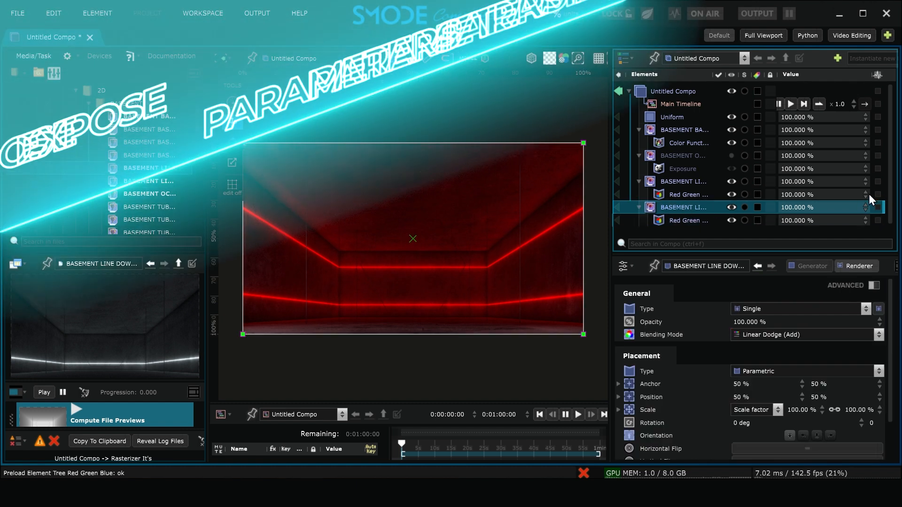
Expose the opacities of BASEMENT LINE UP.exr and BASEMENT LINE DOWN.exr together as one percentage parameter
click(770, 184)
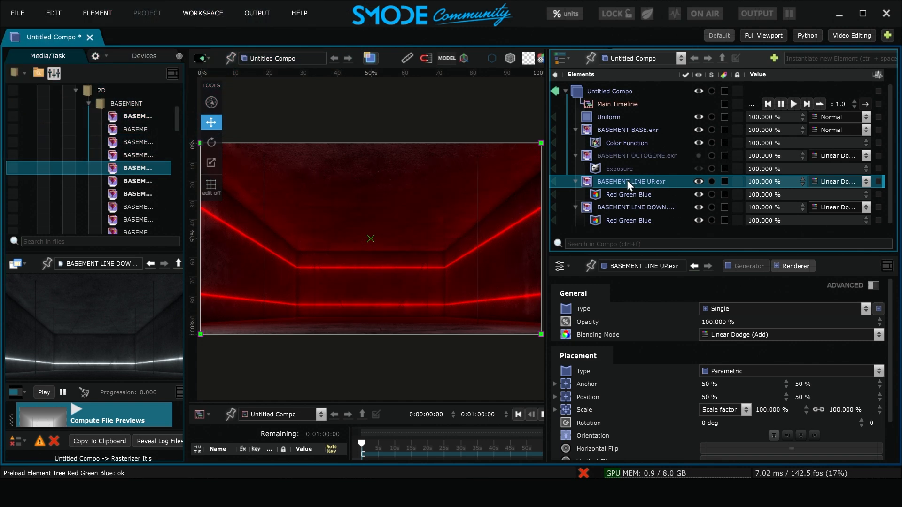
ctrl+click(639, 210)
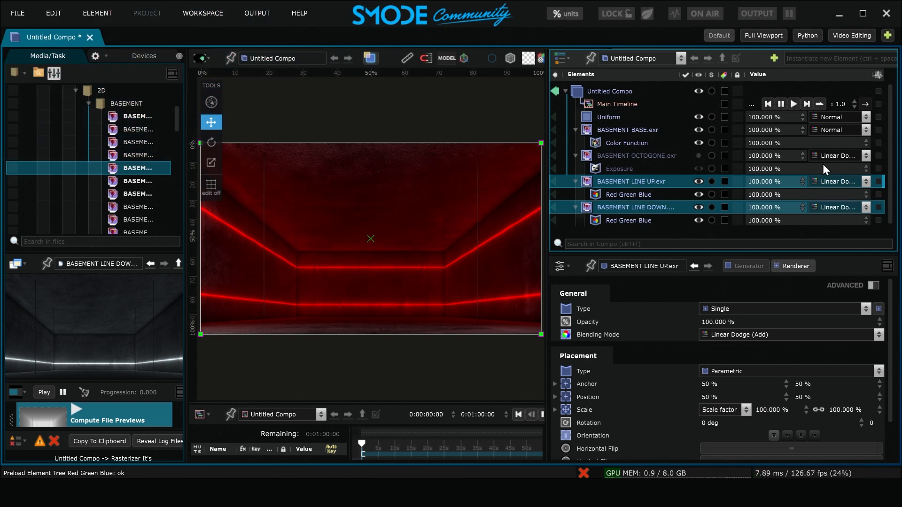
right_click(766, 183)
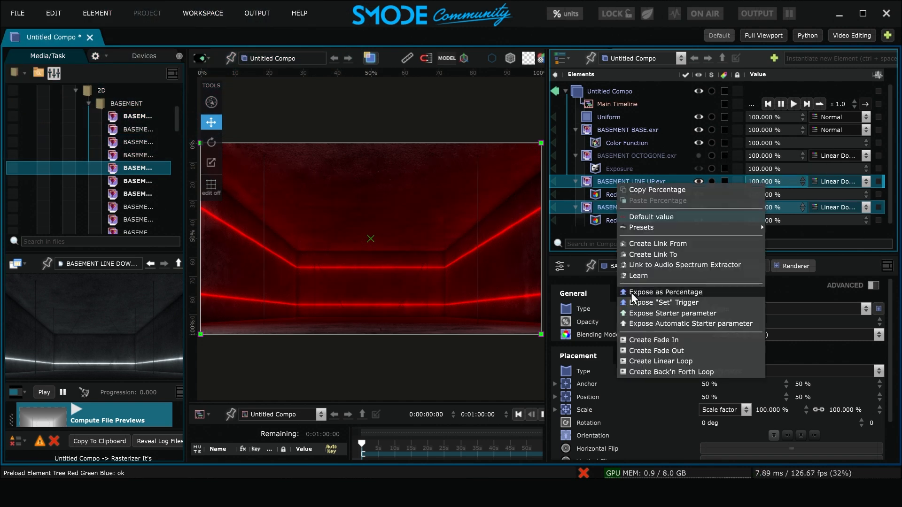
click(695, 293)
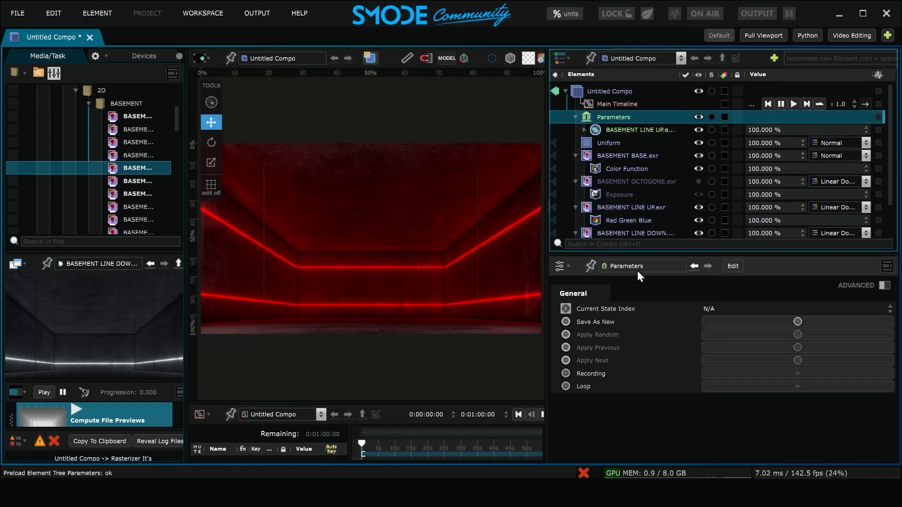
Expand the exposed opacity parameter to show its two connections and open its curves for editing
drag(640, 256, 640, 285)
click(584, 130)
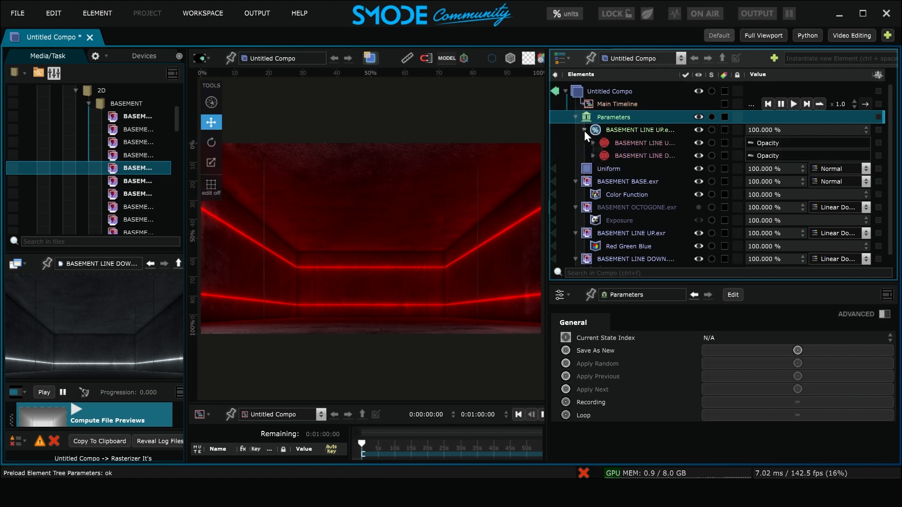
click(635, 146)
click(636, 159)
click(617, 130)
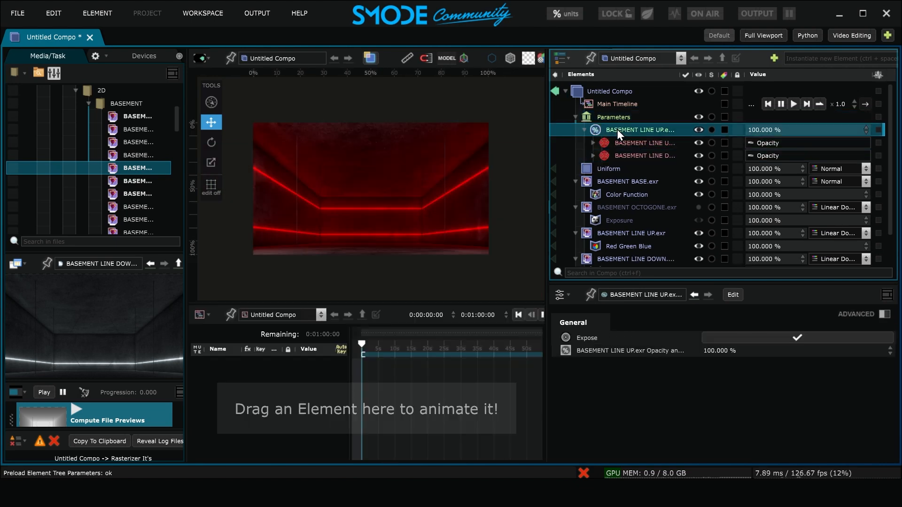
click(733, 294)
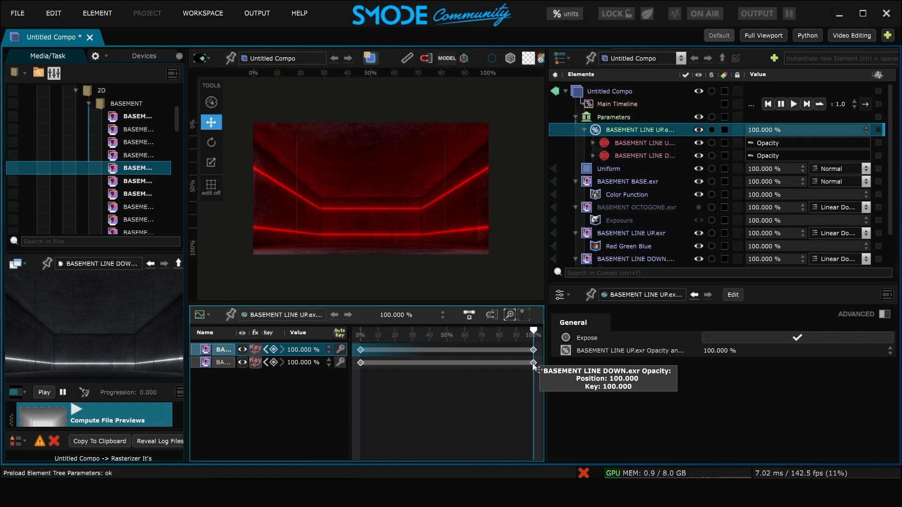
Invert the BASEMENT LINE DOWN opacity keyframes to run from 100% to 0%, and set the exposed parameter to 0%
drag(533, 363, 429, 383)
click(360, 363)
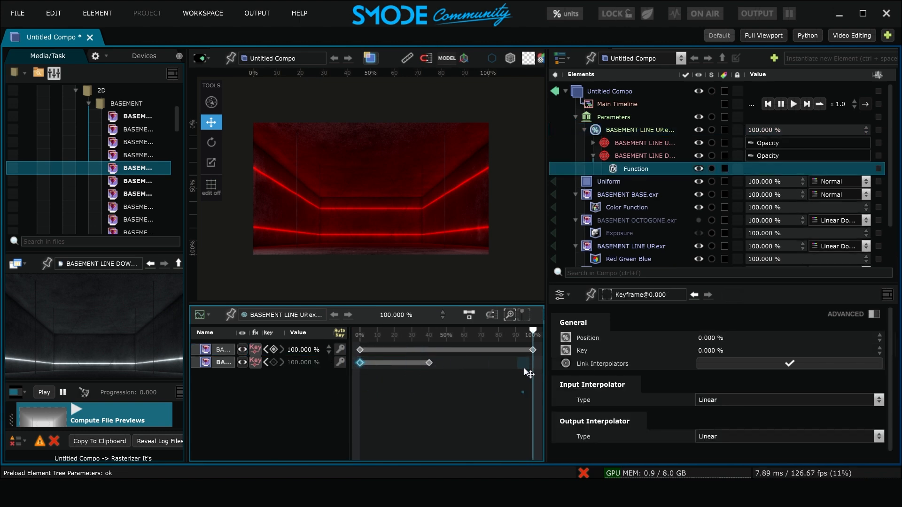
drag(531, 369, 533, 369)
drag(428, 363, 355, 367)
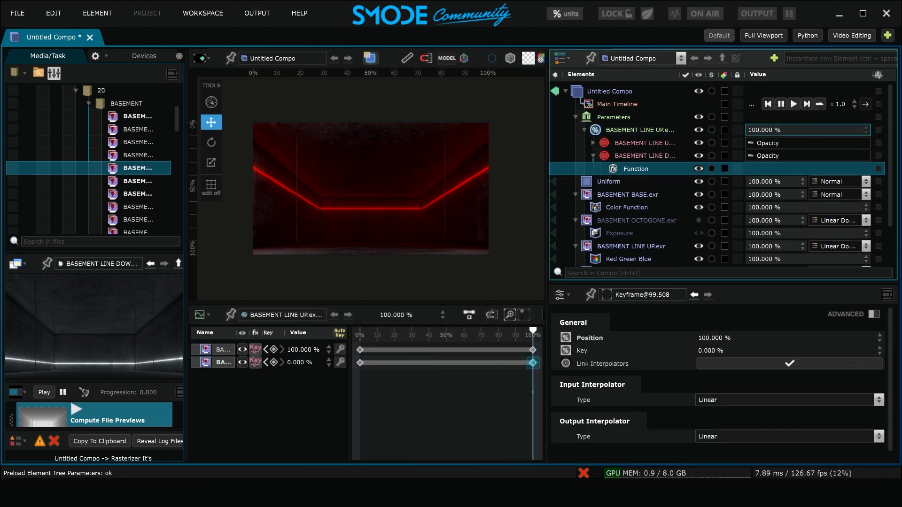
drag(867, 130, 746, 130)
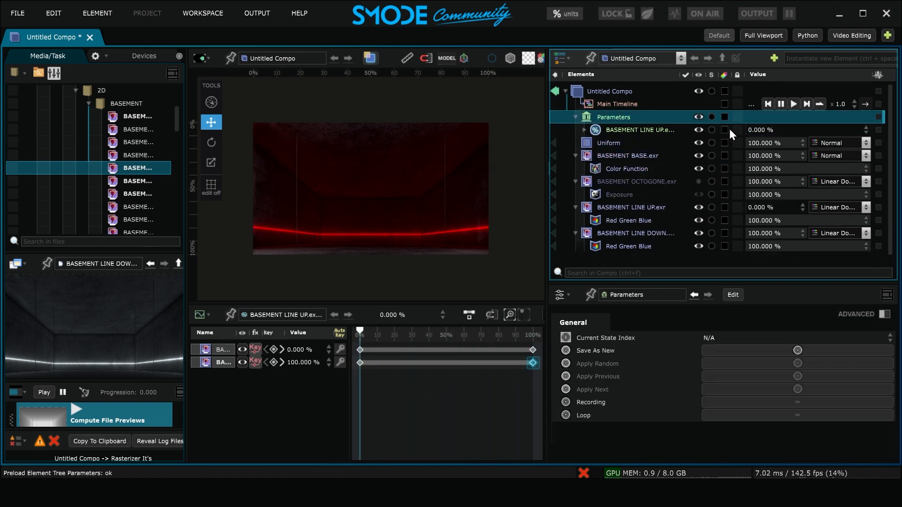
Label the exposed opacity parameter and both BASEMENT LINE layers red, and collapse the two layers in the element tree
click(725, 130)
click(837, 158)
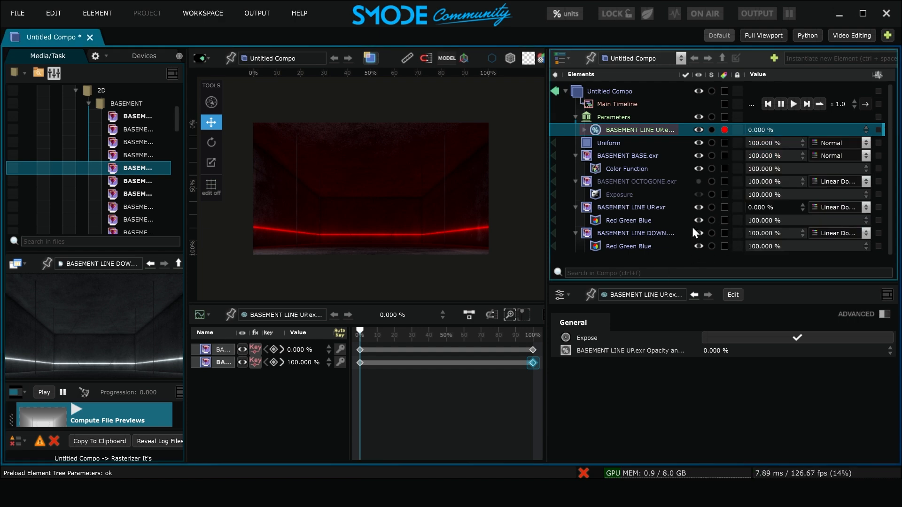
click(720, 233)
click(724, 233)
drag(802, 294, 863, 242)
click(725, 208)
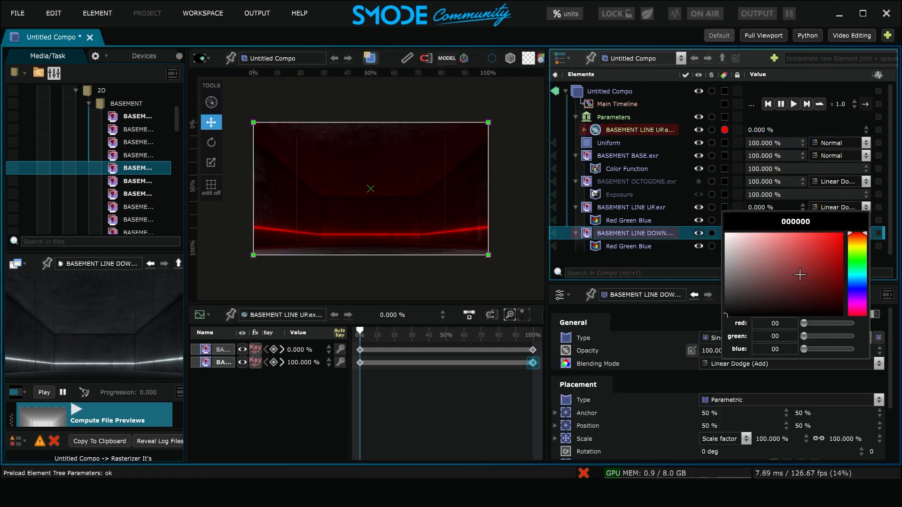
drag(799, 276, 861, 219)
click(815, 191)
click(575, 207)
click(574, 219)
Create a linear loop animation on the exposed opacity parameter and change its function shape to Sinus
click(639, 131)
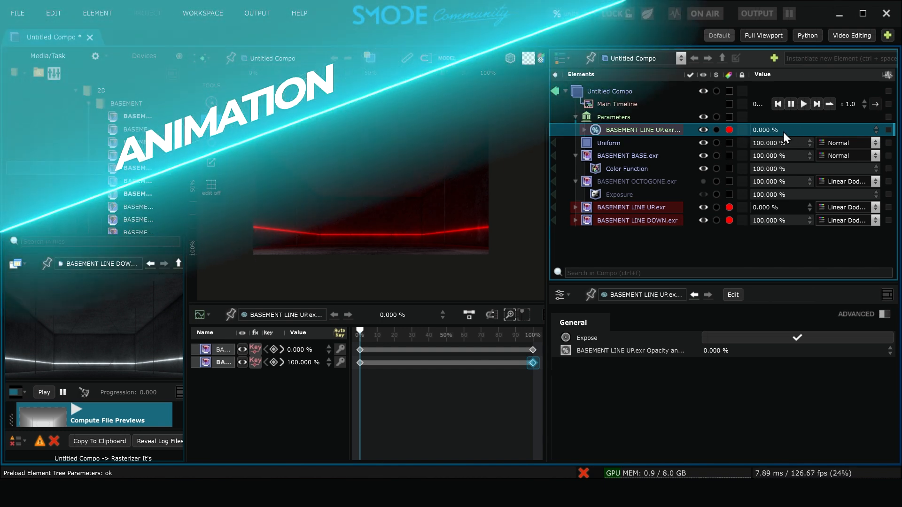
right_click(780, 131)
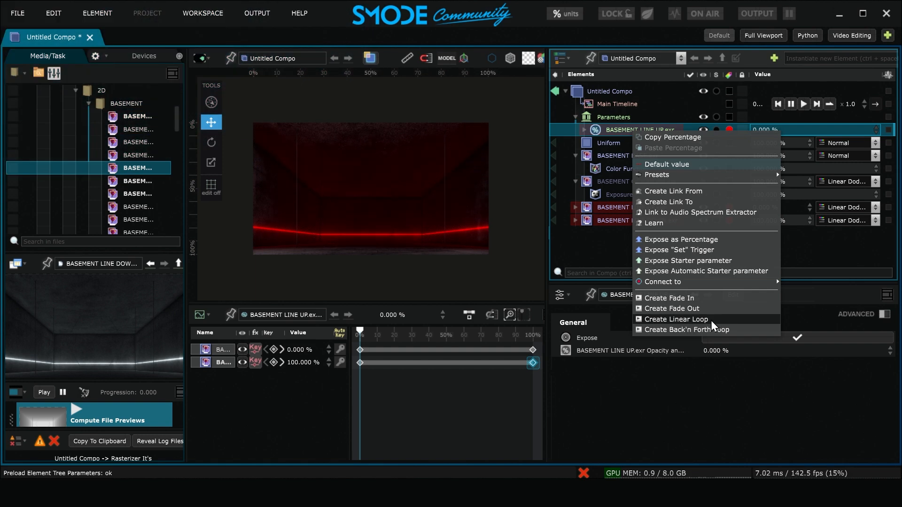
click(712, 321)
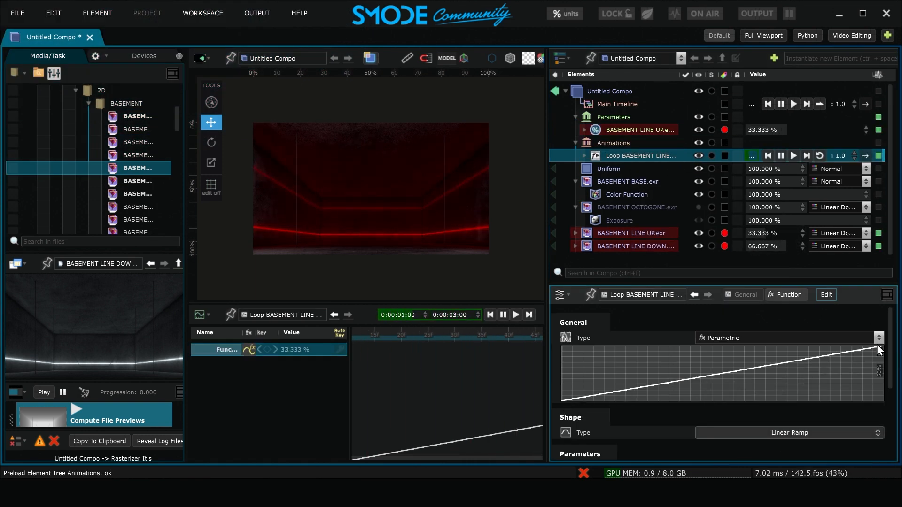
click(795, 432)
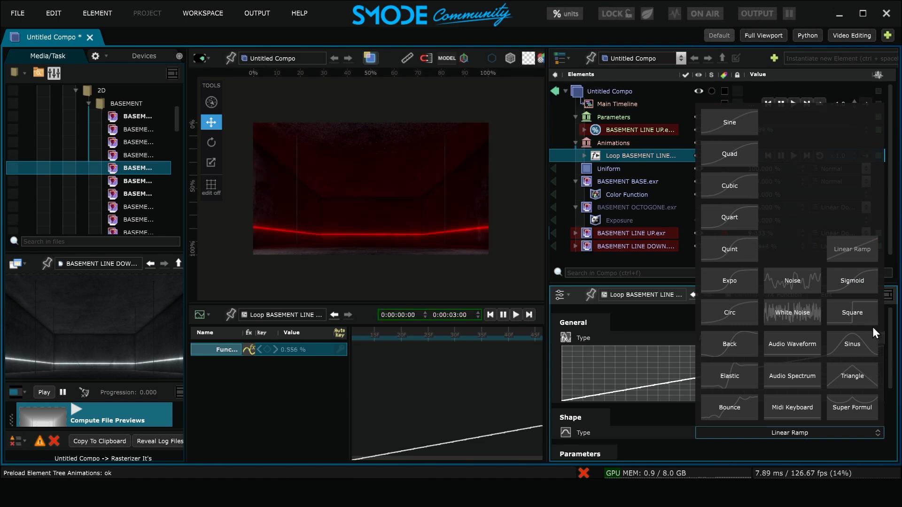
click(858, 352)
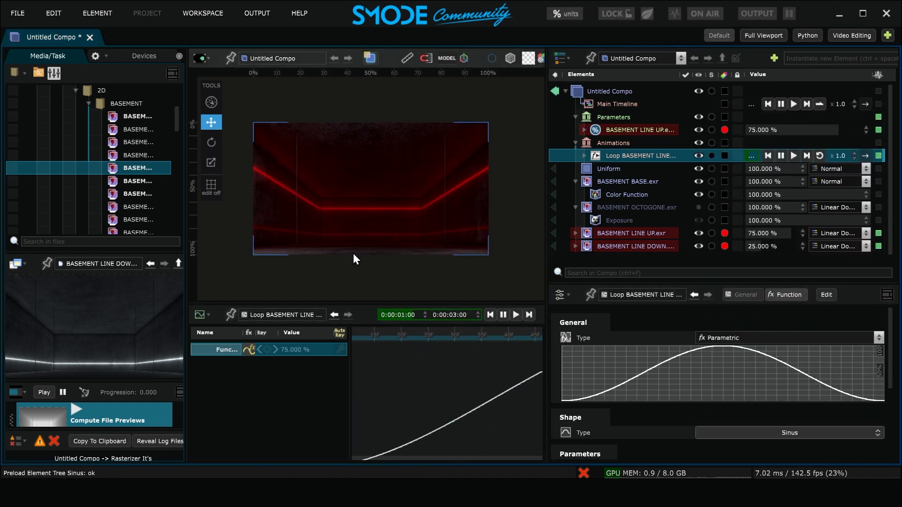
Set the loop animation's transport duration to 0:00:01:00
click(743, 293)
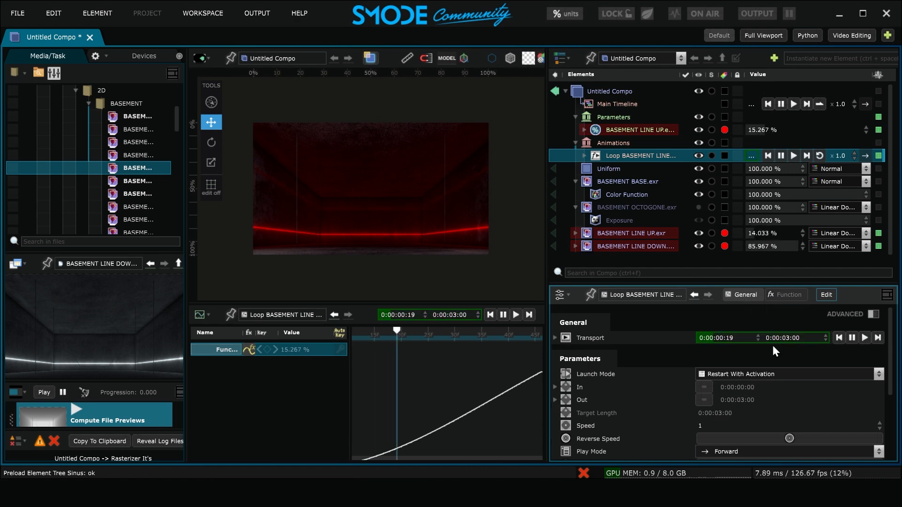
click(790, 339)
key(BackSpace)
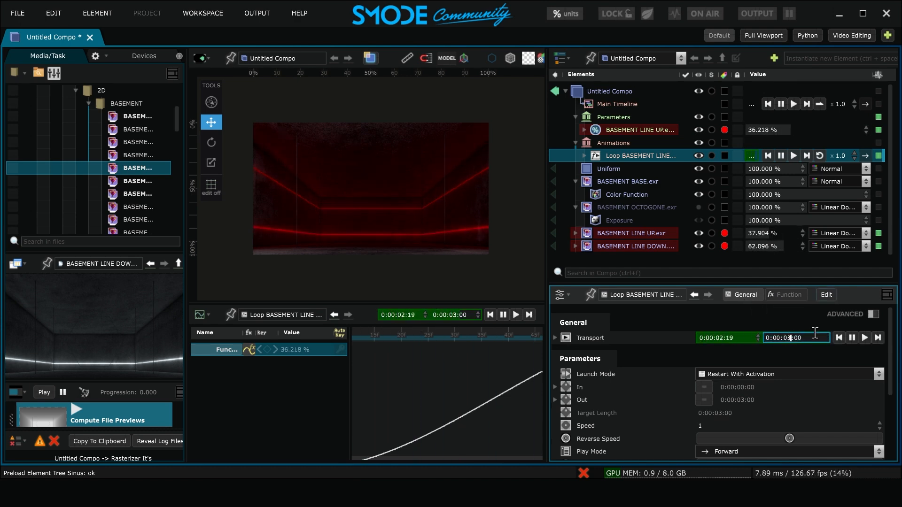
text(1)
key(Return)
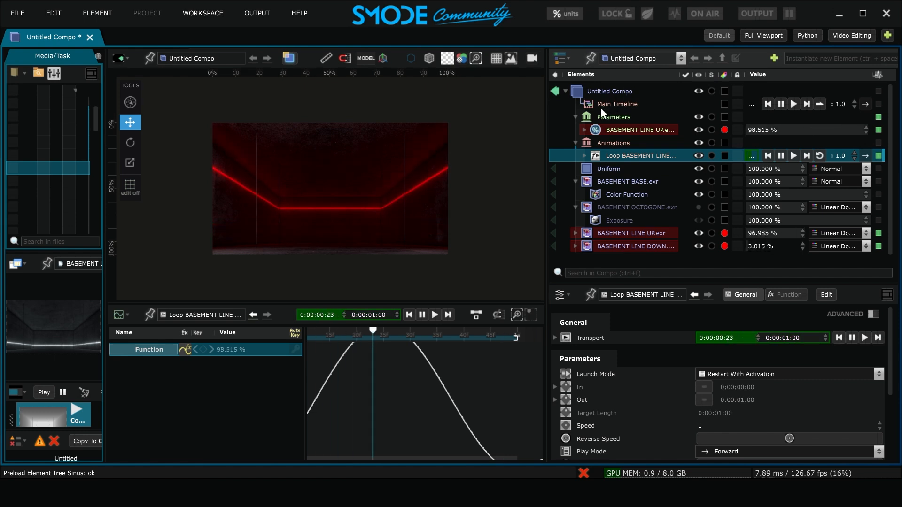
Open the Main Timeline for editing, make BASEMENT OCTOGONE.exr visible and add that layer to the timeline
click(625, 104)
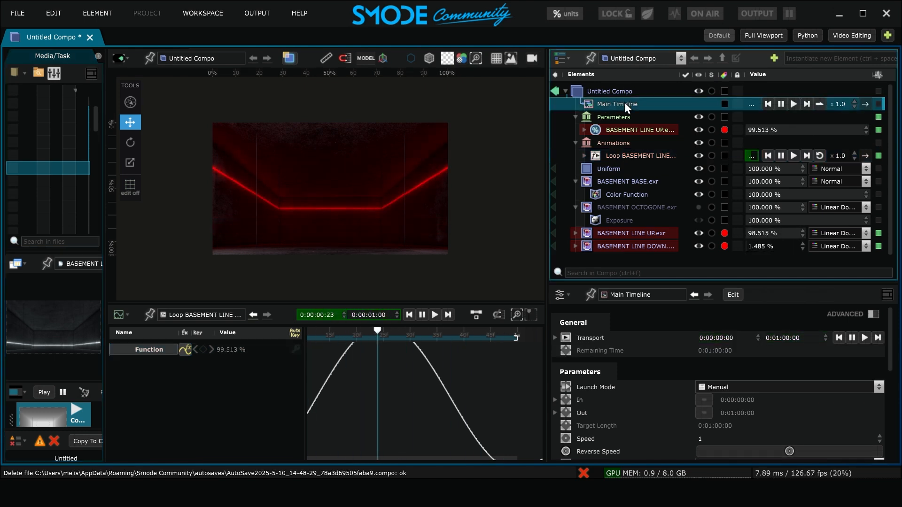
click(730, 297)
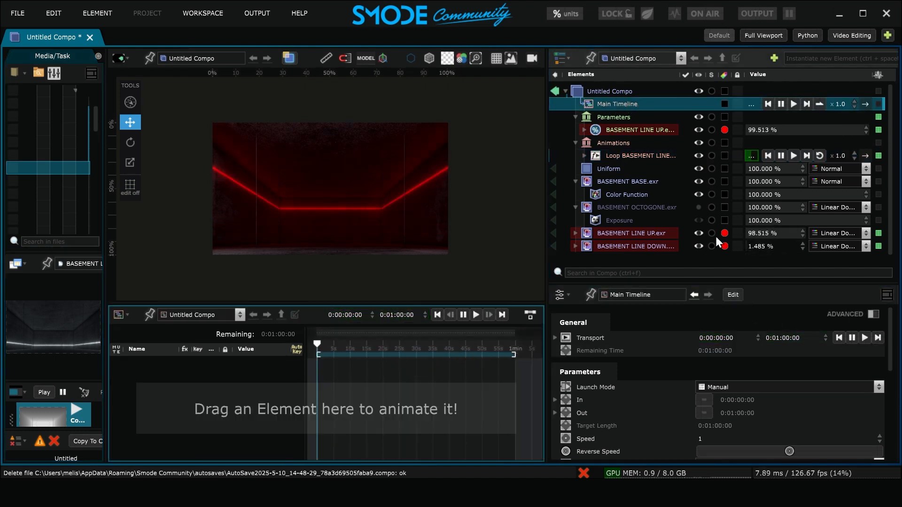
click(699, 208)
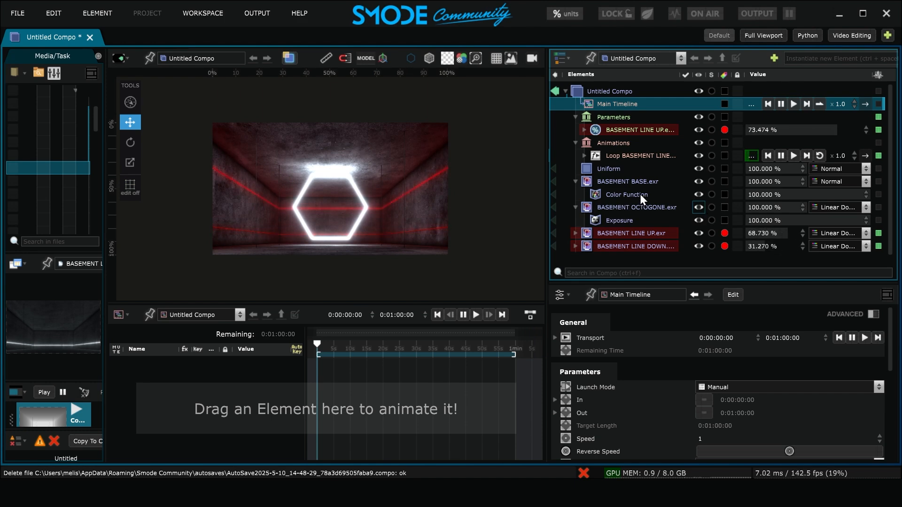
click(581, 205)
drag(617, 208, 229, 412)
Set the Main Timeline's transport duration to 0:00:04:00 and fit the timeline view to its new length
click(613, 108)
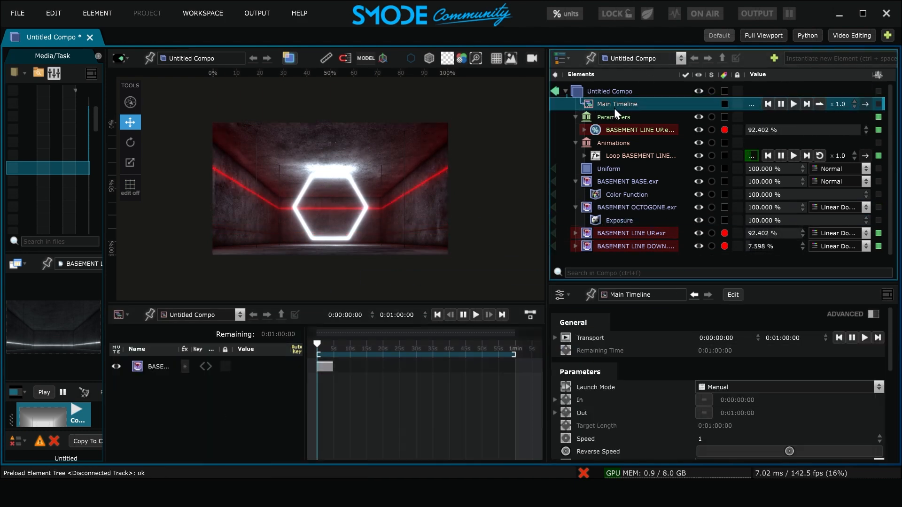
click(778, 337)
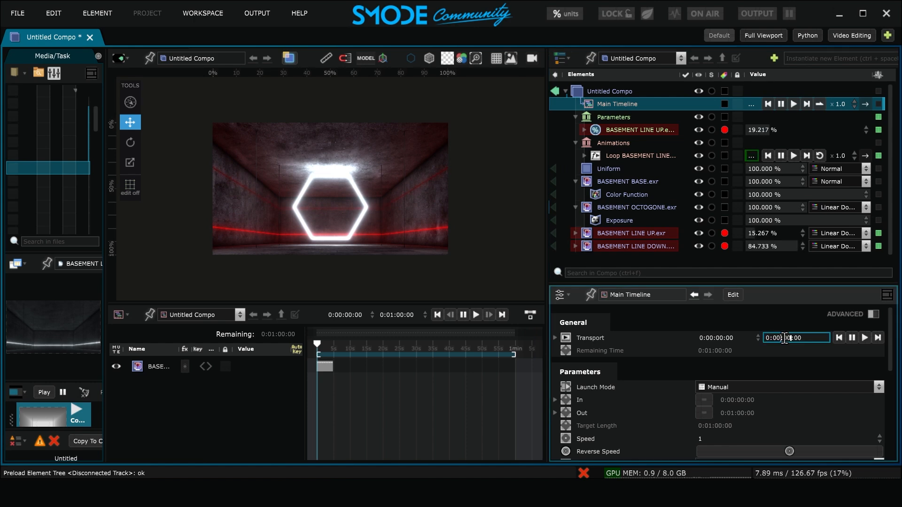
text(0:04)
key(Return)
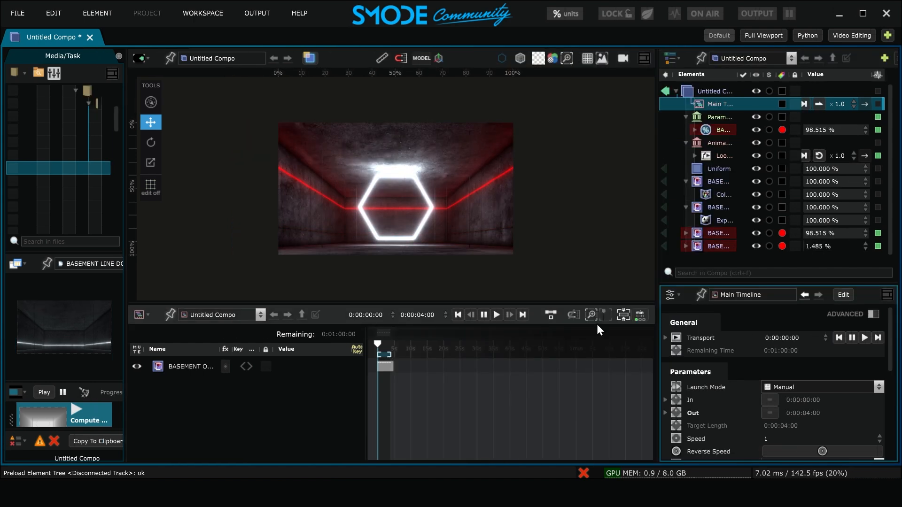
click(593, 319)
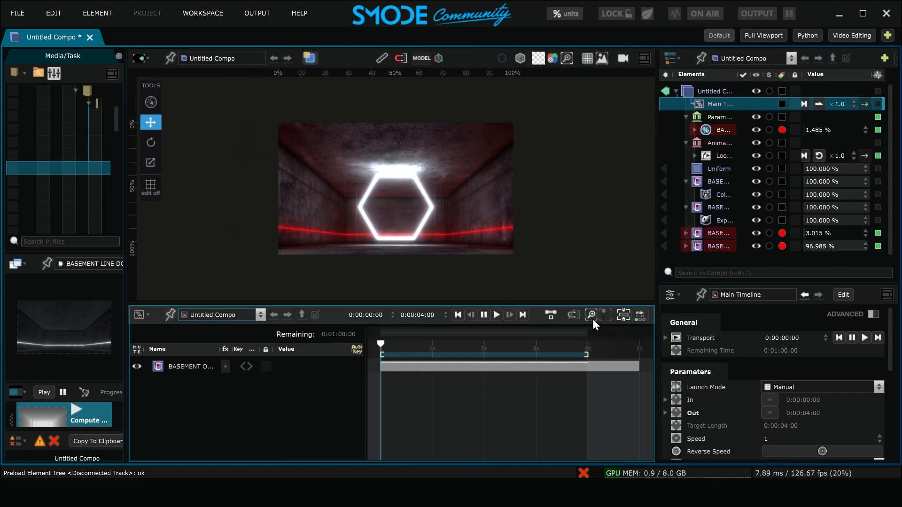
Set the BASEMENT OCTOGONE.exr clip's length to 0:00:01:00 and enable its Fade Out, checking it in playback from the timeline's start
click(493, 369)
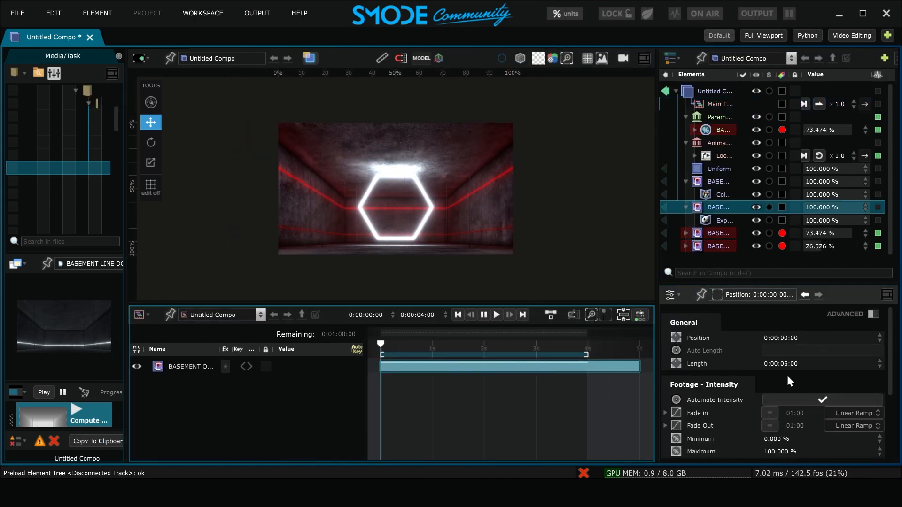
click(813, 362)
key(BackSpace)
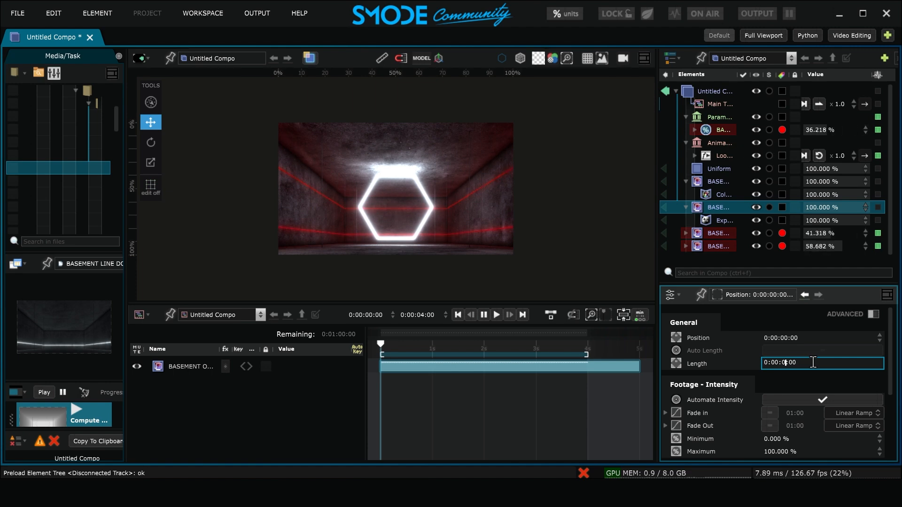
text(1)
key(Return)
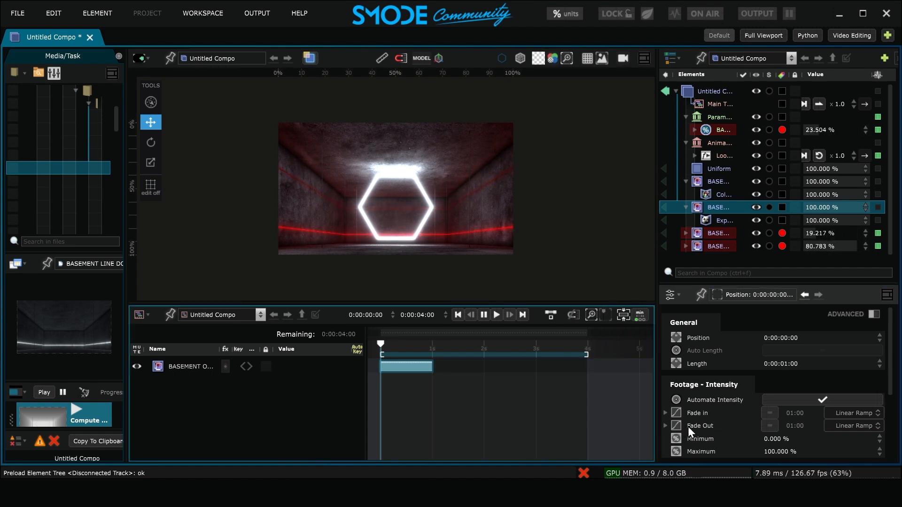
click(773, 426)
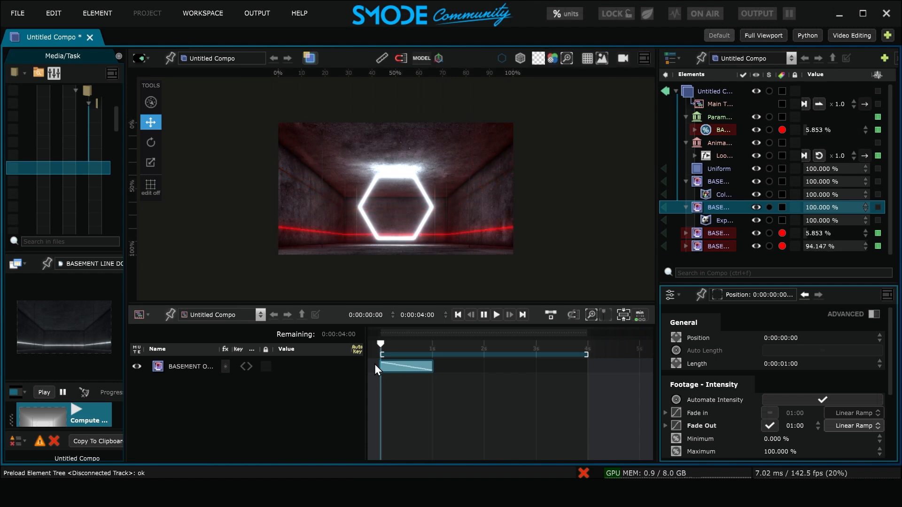
click(495, 315)
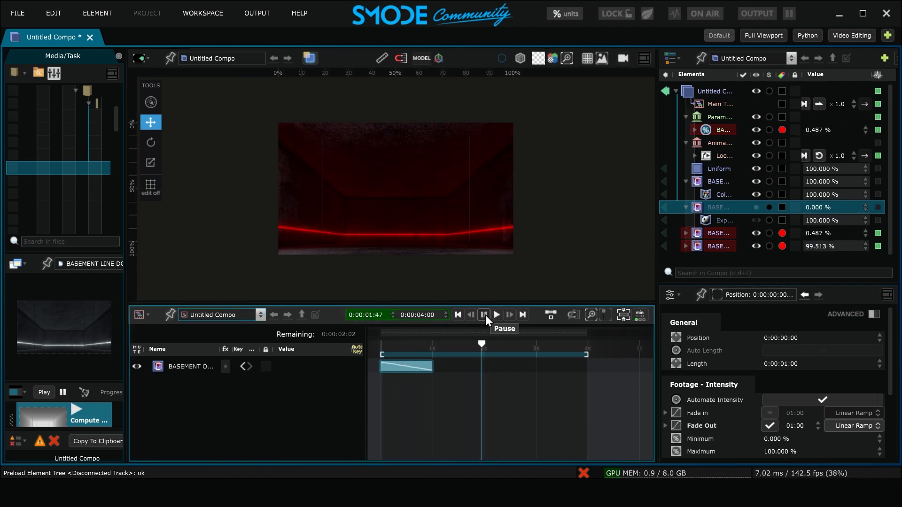
click(459, 318)
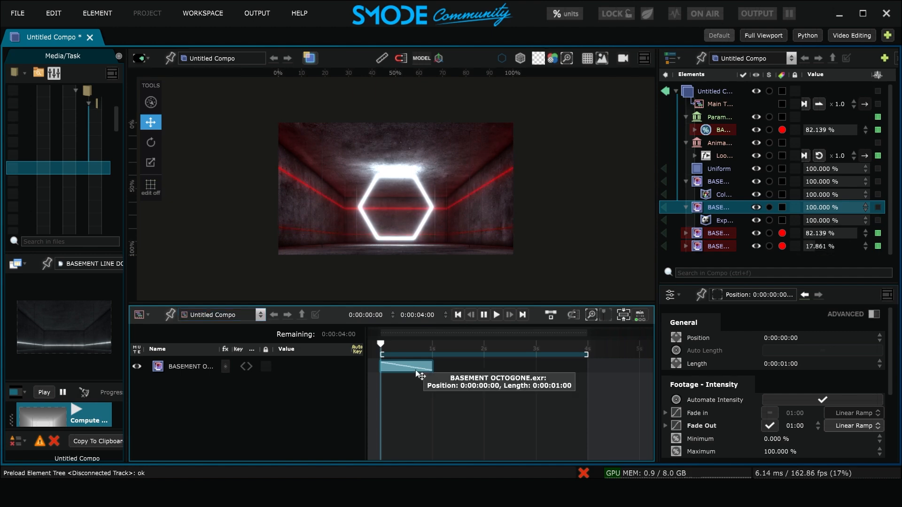
Duplicate the BASEMENT OCTOGONE.exr clip three times back to back to fill the four-second timeline
key(ctrl+d)
key(ctrl+d)
click(489, 376)
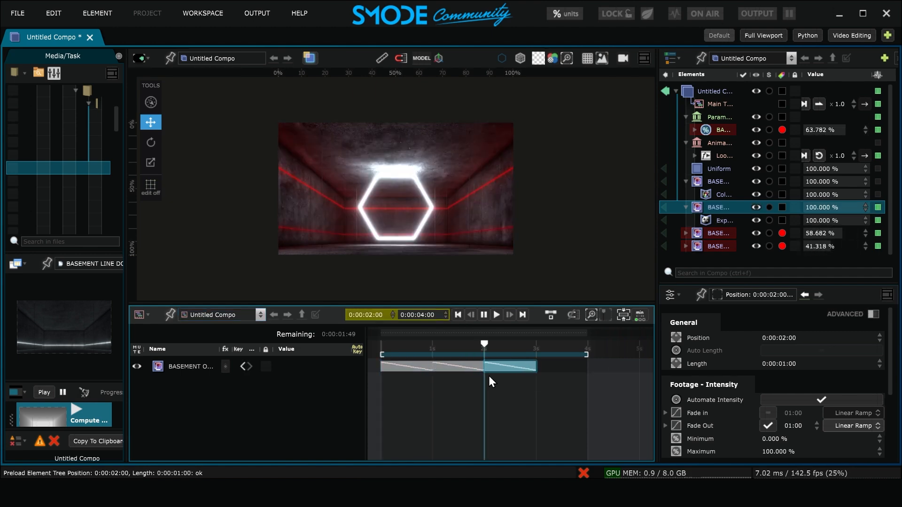
key(ctrl+d)
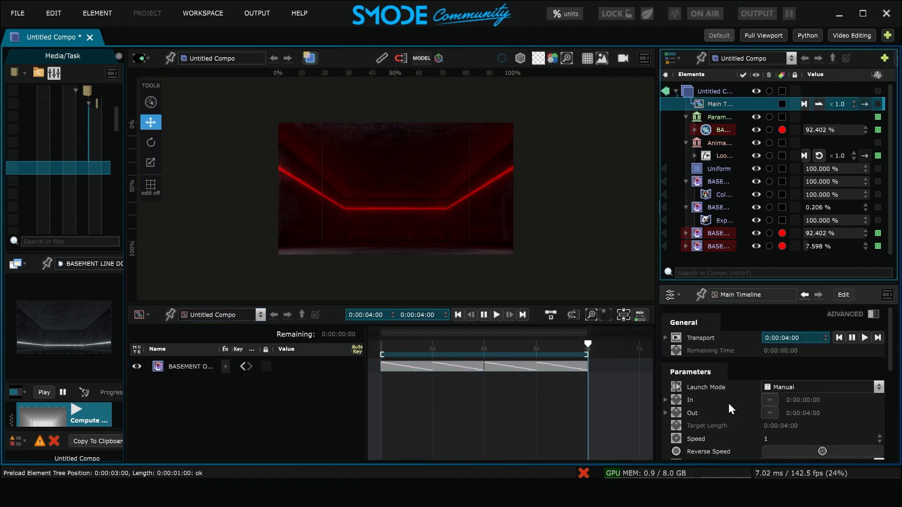
Enable looping on the Main Timeline and preview the looped animation with the compo fitted in the viewport
scroll(728, 403, down, 3)
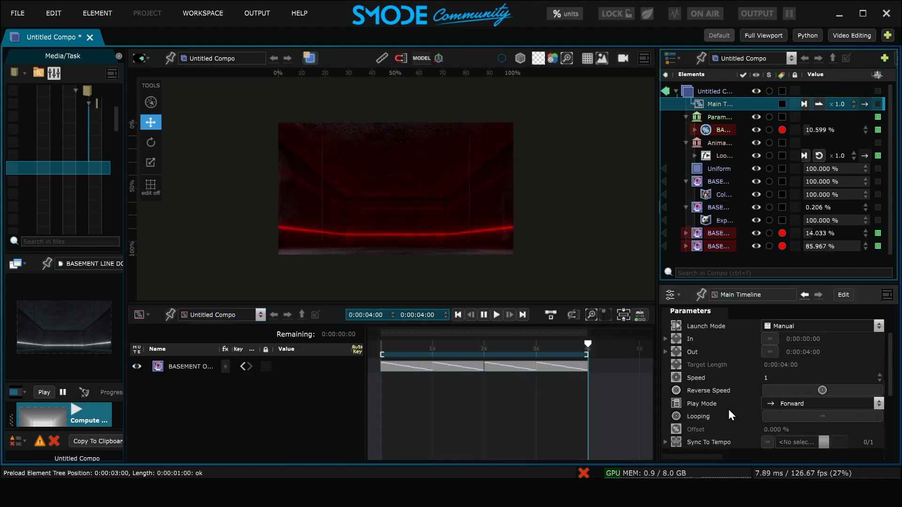
click(801, 387)
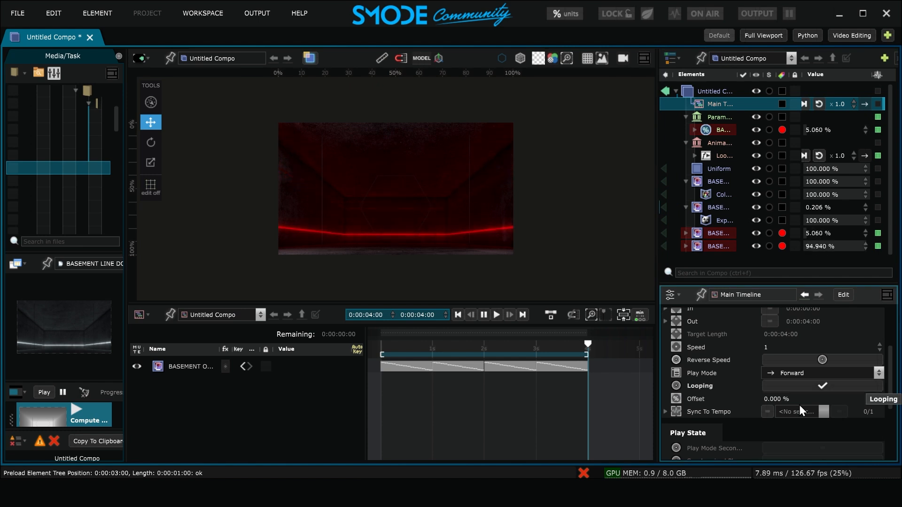
click(496, 315)
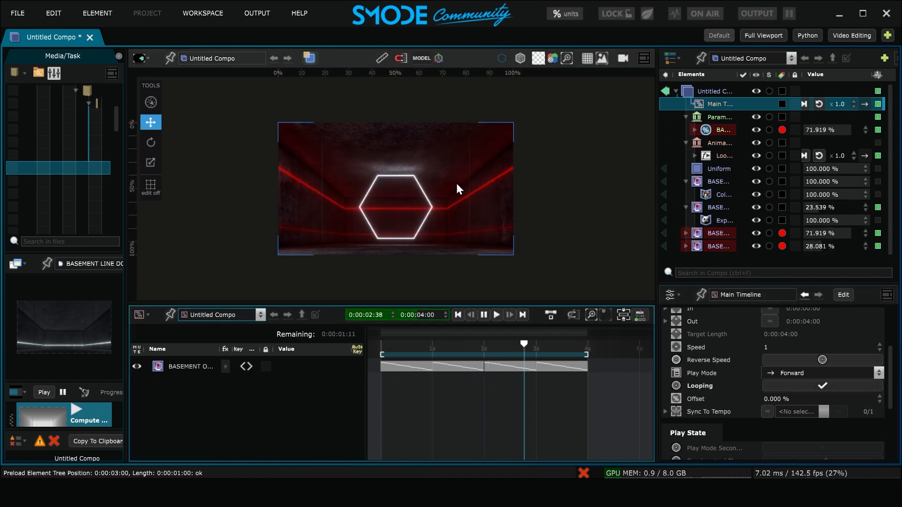
key(f)
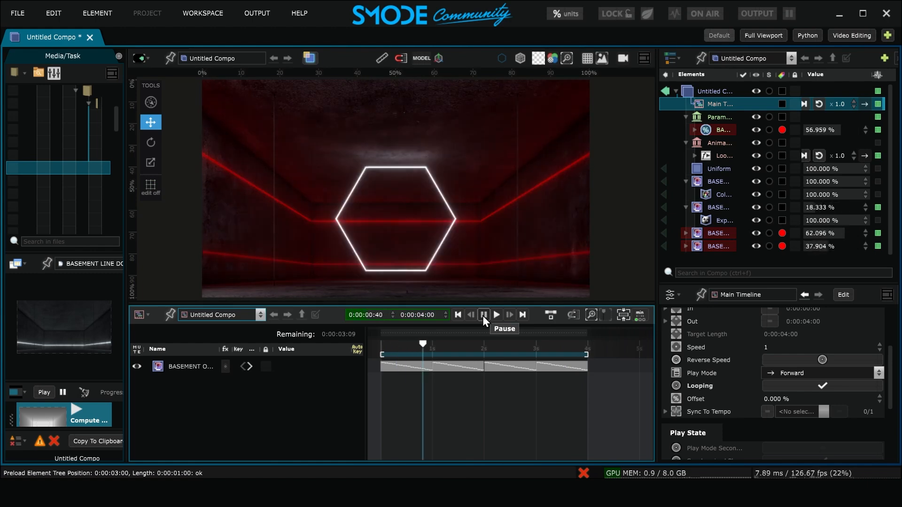
click(483, 315)
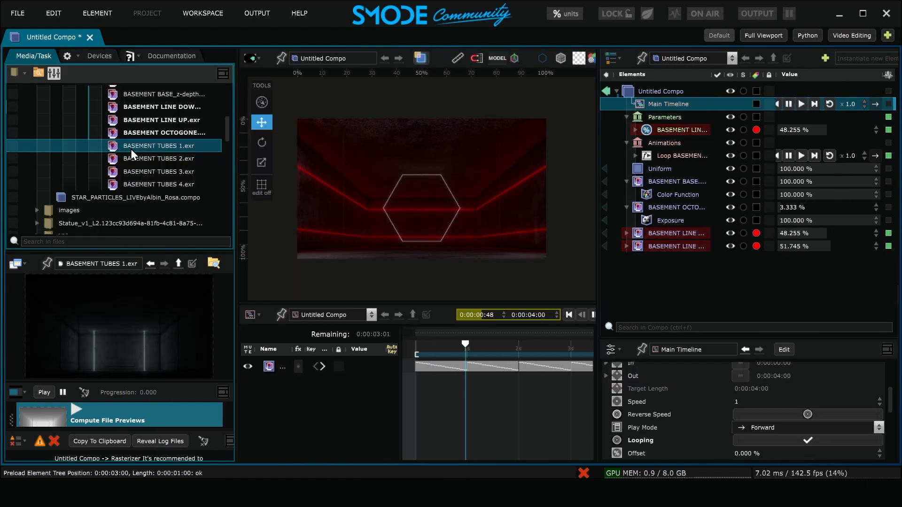
Import BASEMENT TUBES 1.exr through BASEMENT TUBES 4.exr as layers below the BASEMENT LINE layers and add each one to the timeline
shift+click(145, 187)
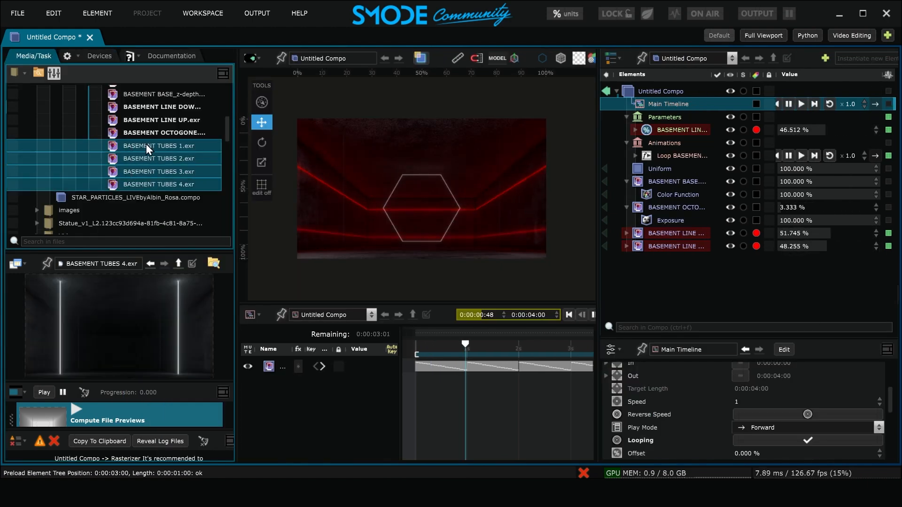
drag(146, 144, 704, 277)
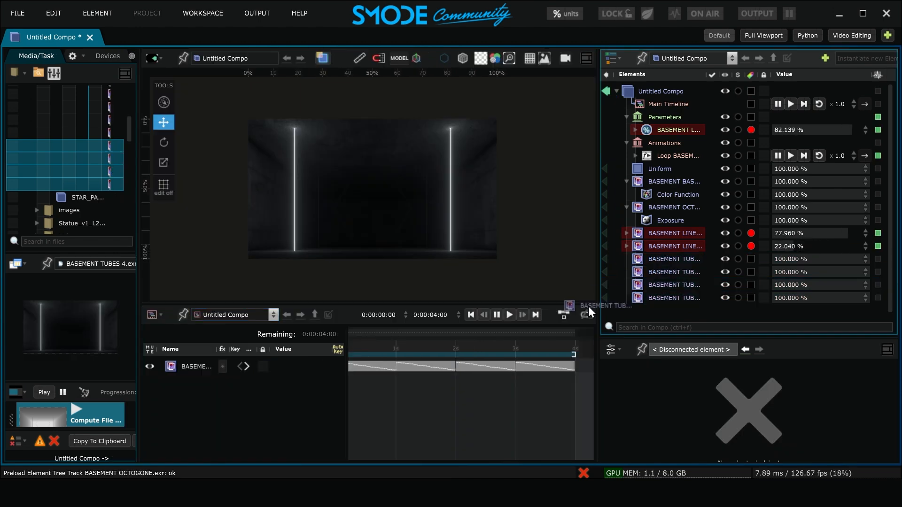
drag(674, 259, 226, 413)
drag(678, 269, 297, 445)
drag(678, 284, 309, 447)
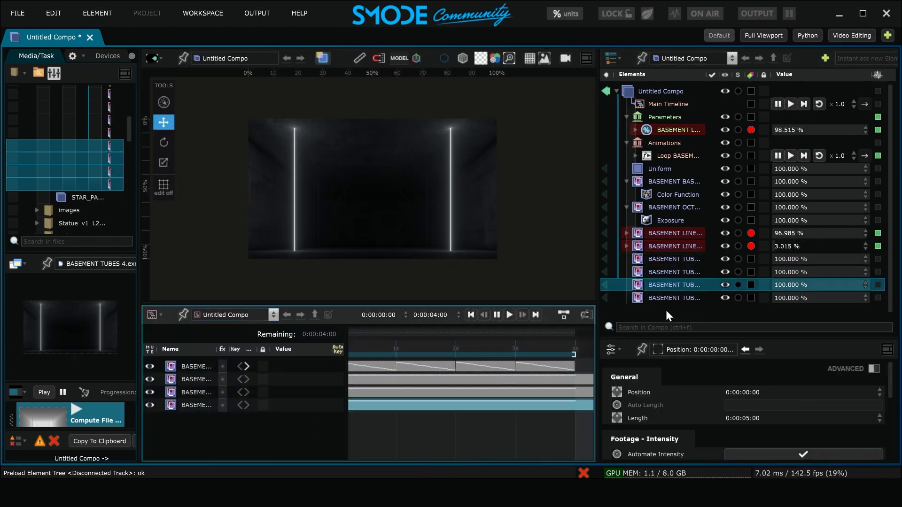
drag(689, 298, 317, 430)
Set the length of all four BASEMENT TUBES clips to 0:00:01:00 together
click(513, 379)
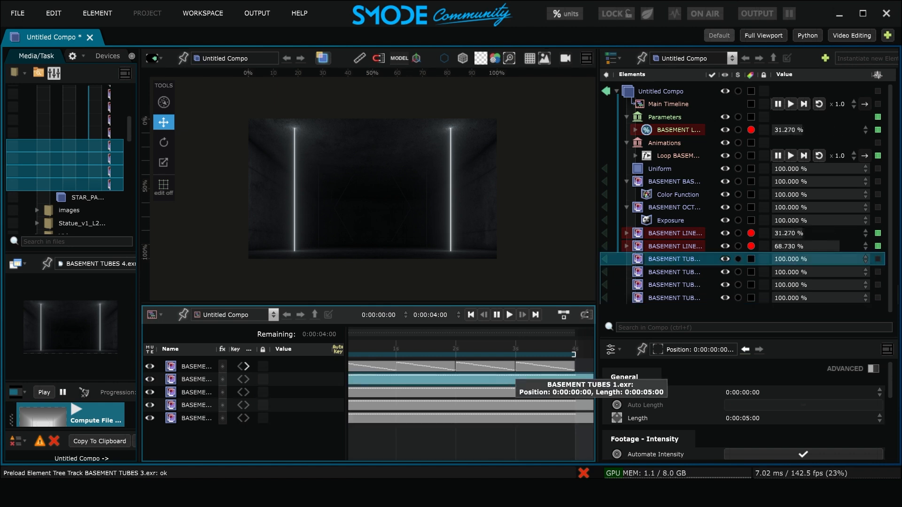
ctrl+click(506, 391)
ctrl+click(503, 406)
ctrl+click(503, 418)
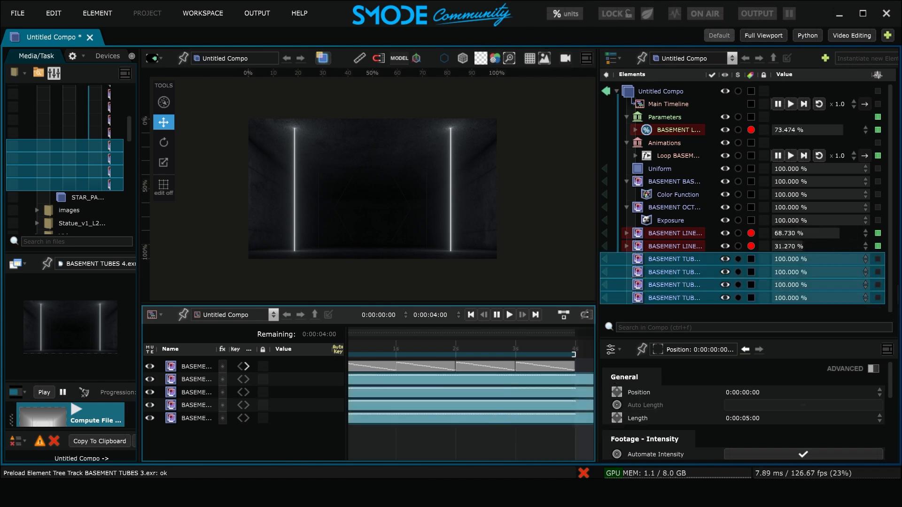
double_click(749, 419)
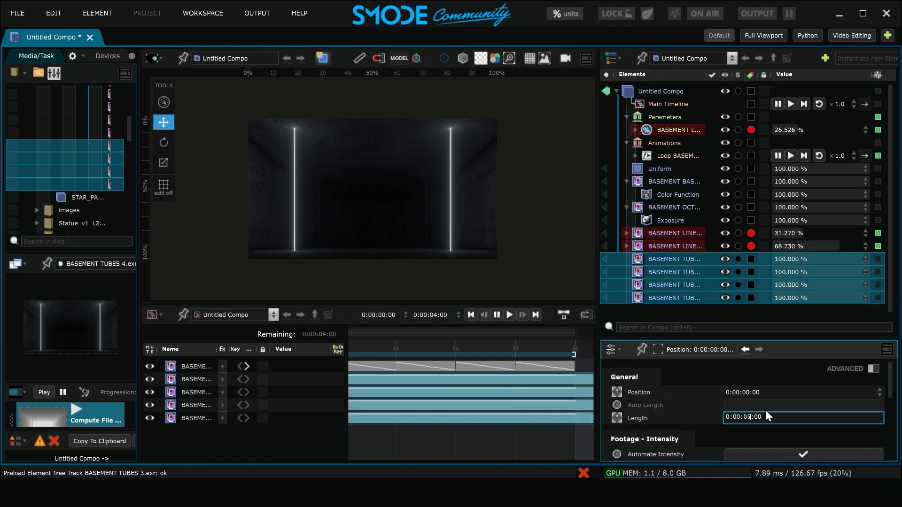
key(BackSpace)
text(1)
key(Return)
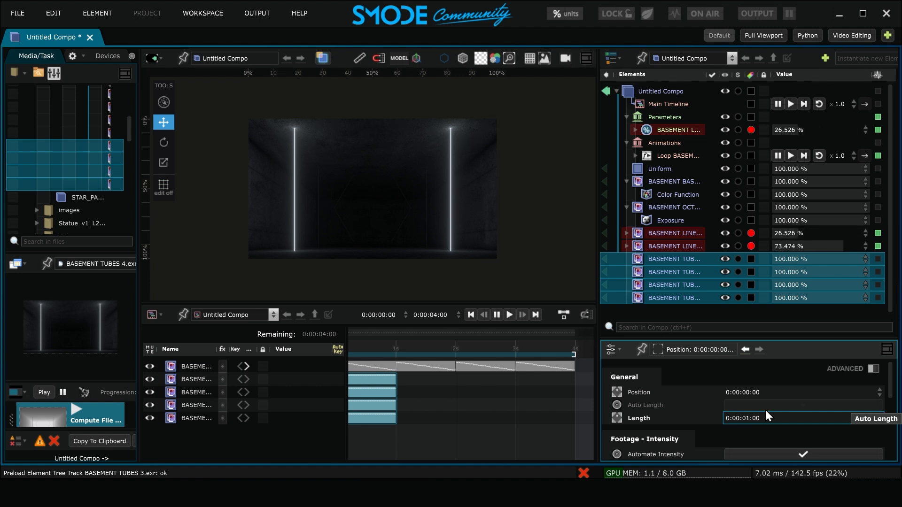
Enable Fade Out on the four selected BASEMENT TUBES clips
scroll(675, 427, down, 4)
scroll(676, 429, up, 2)
click(731, 419)
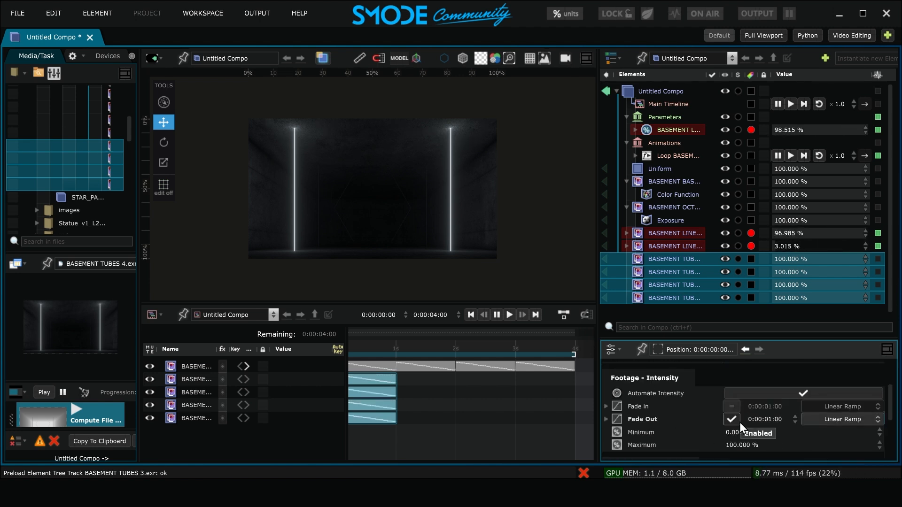
Turn on timeline snapping and stagger the BASEMENT TUBES 2, 3 and 4 clips to start at 0:00:01:00, 0:00:02:00 and 0:00:03:00
click(382, 395)
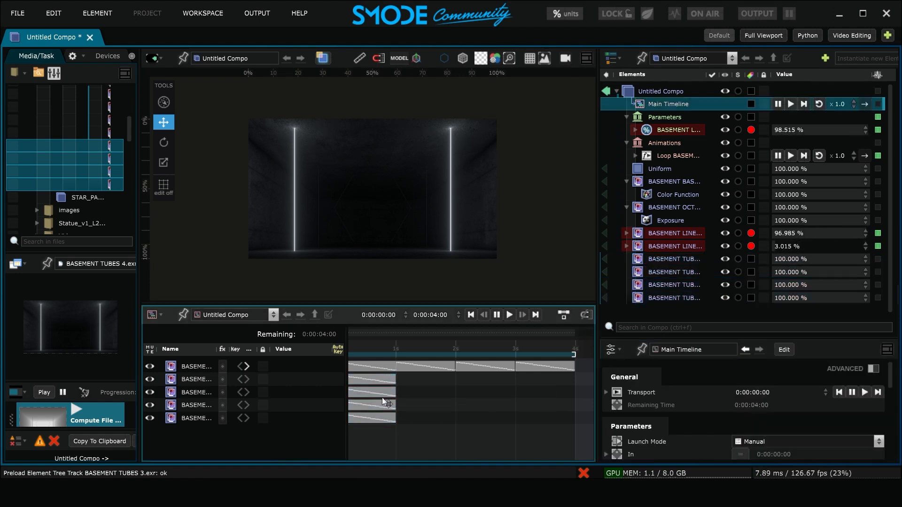
click(585, 314)
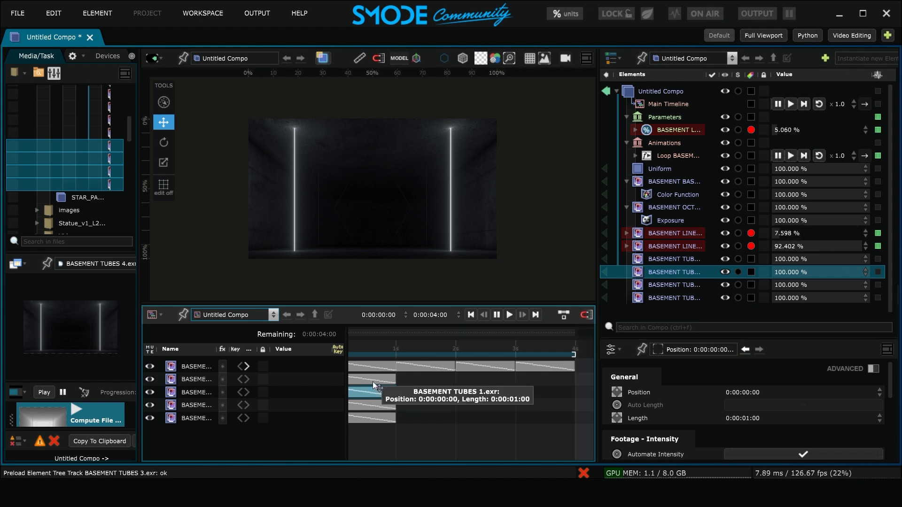
drag(371, 393, 430, 394)
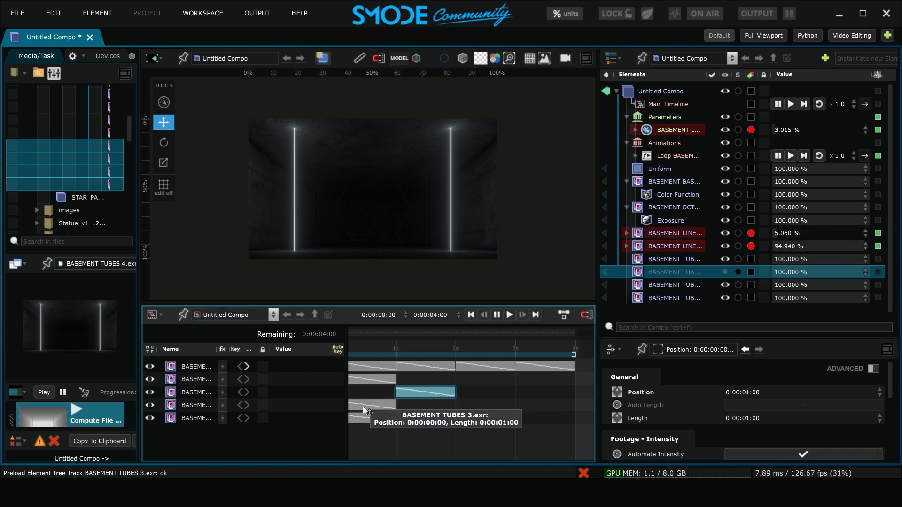
drag(363, 407, 484, 410)
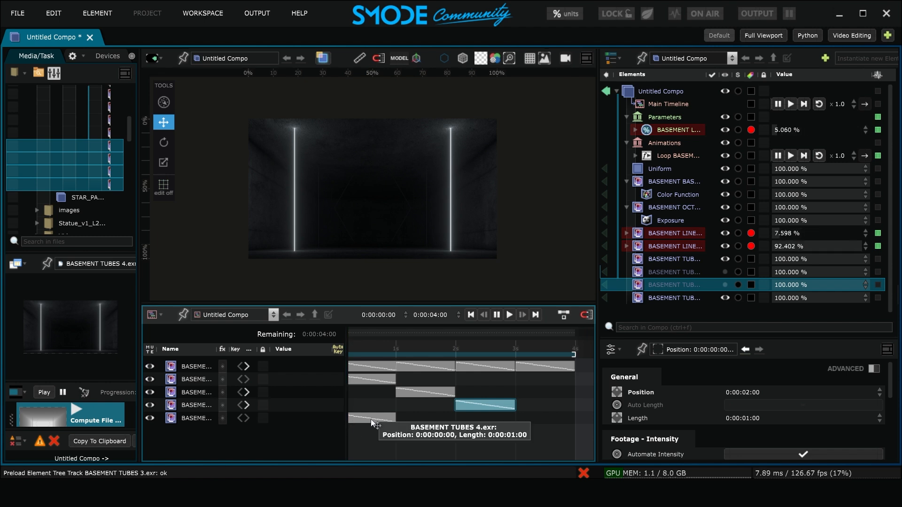
drag(371, 420, 552, 435)
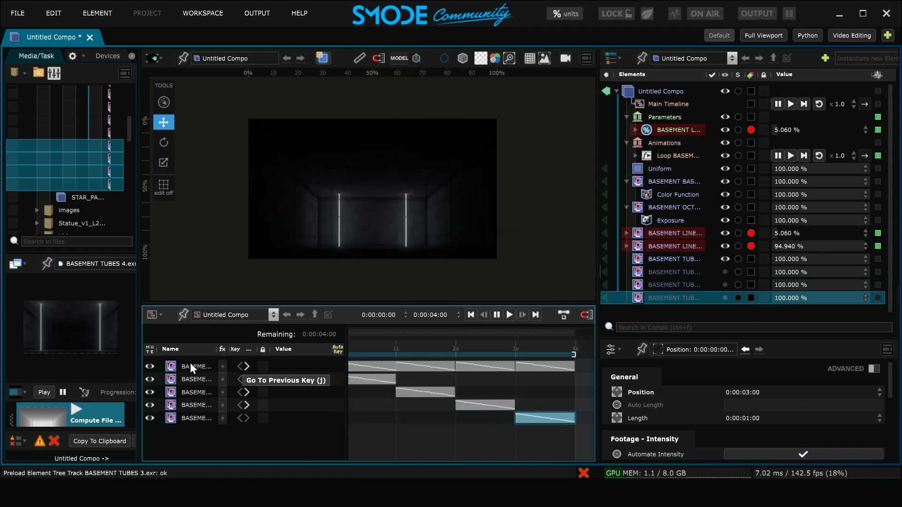
Mute the BASEMENT OCTOGONE.exr track and play the timeline to check the staggered tube lights
click(149, 366)
click(506, 315)
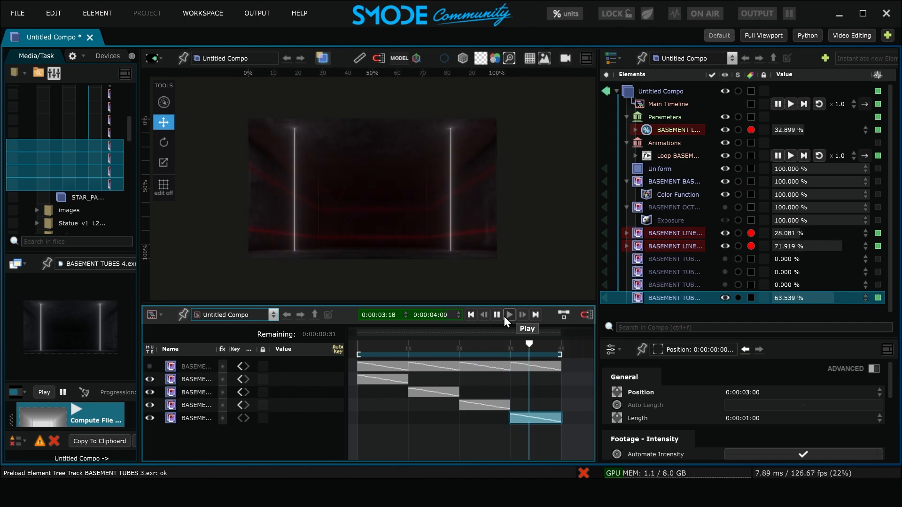
click(496, 315)
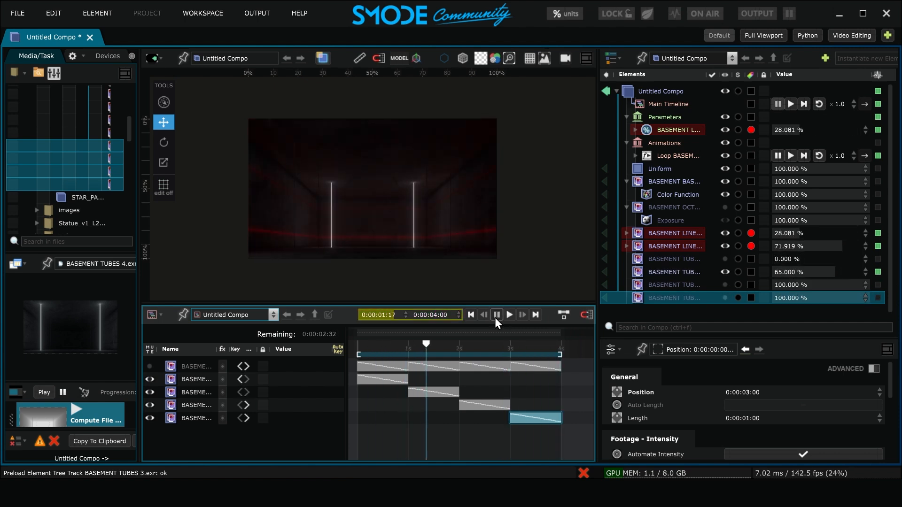
Turn the four BASEMENT TUBES layers into one compo together
click(671, 260)
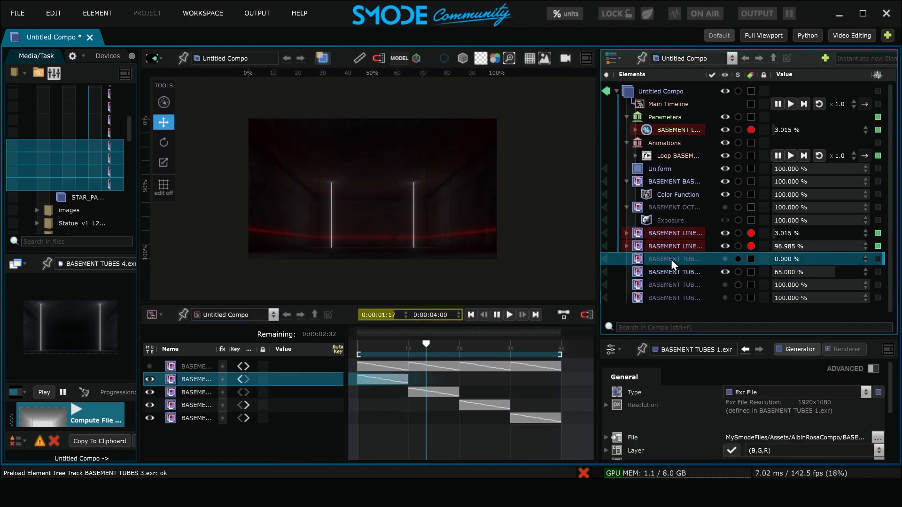
shift+click(676, 295)
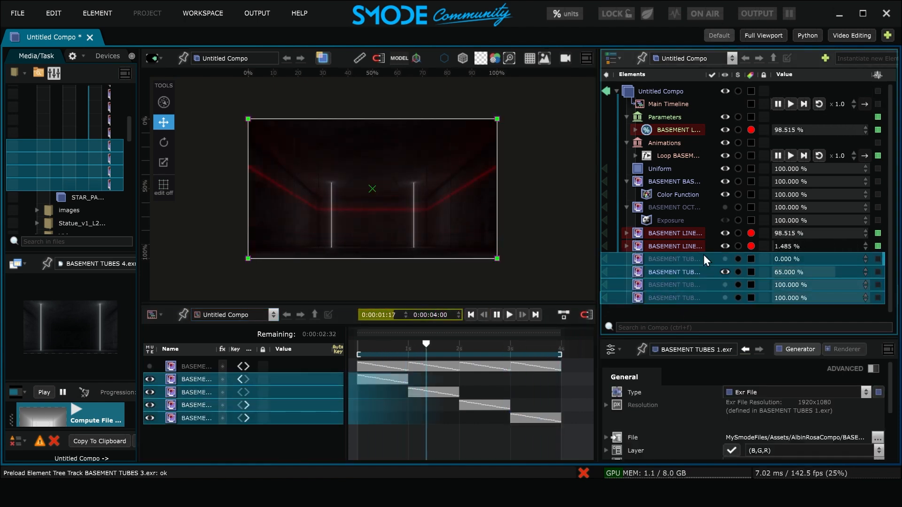
right_click(673, 261)
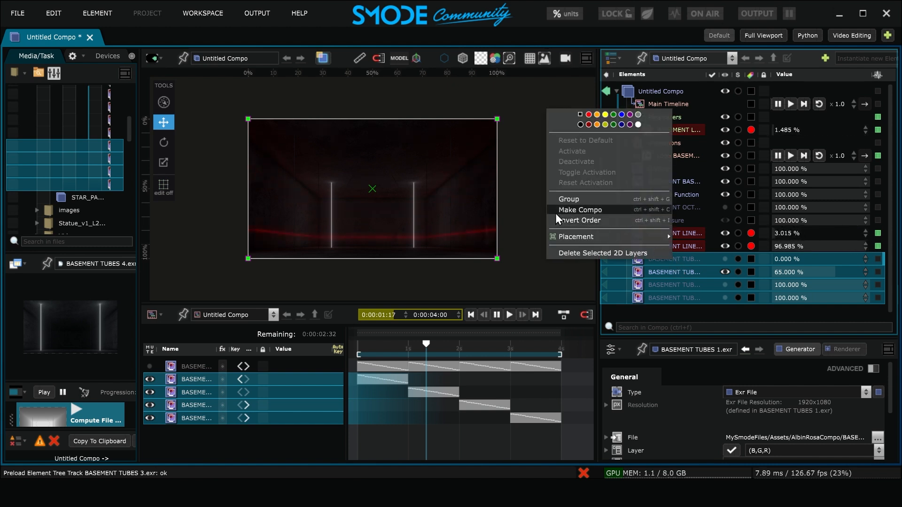
click(588, 210)
click(627, 258)
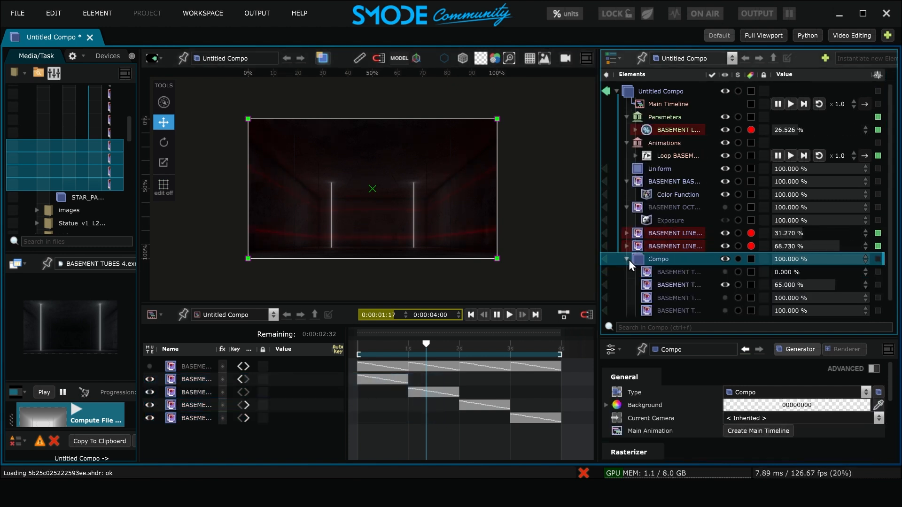
Set the tubes compo's blending mode to Linear Dodge (Add) in its renderer settings
click(847, 349)
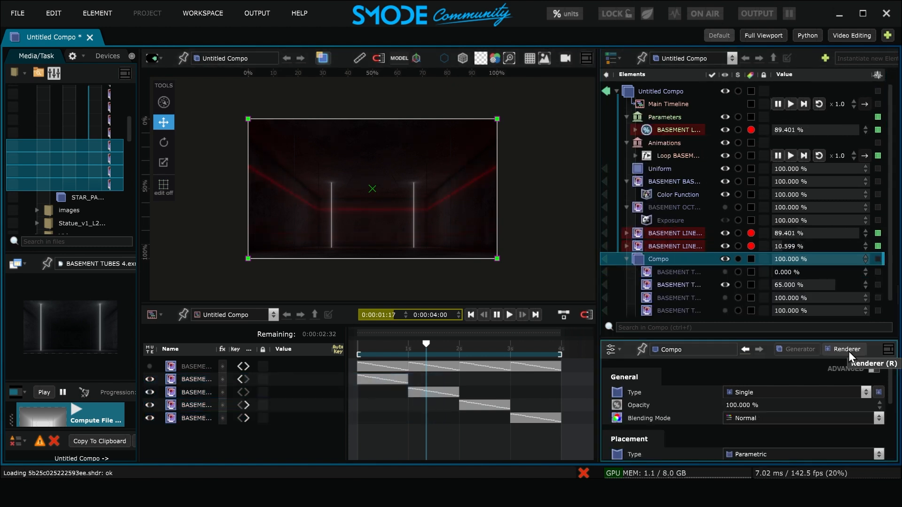
click(756, 418)
click(742, 184)
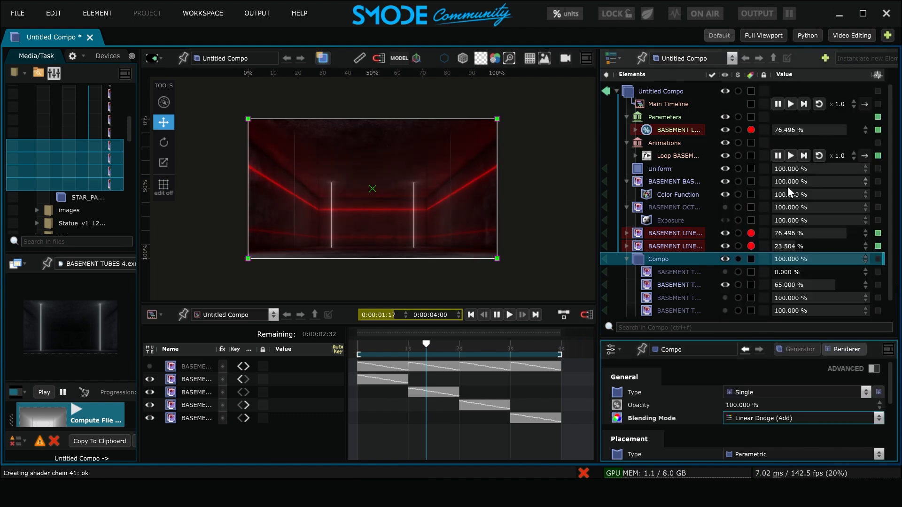
Add an Exposure modifier to the tubes compo and set its exposure to 6
right_click(666, 261)
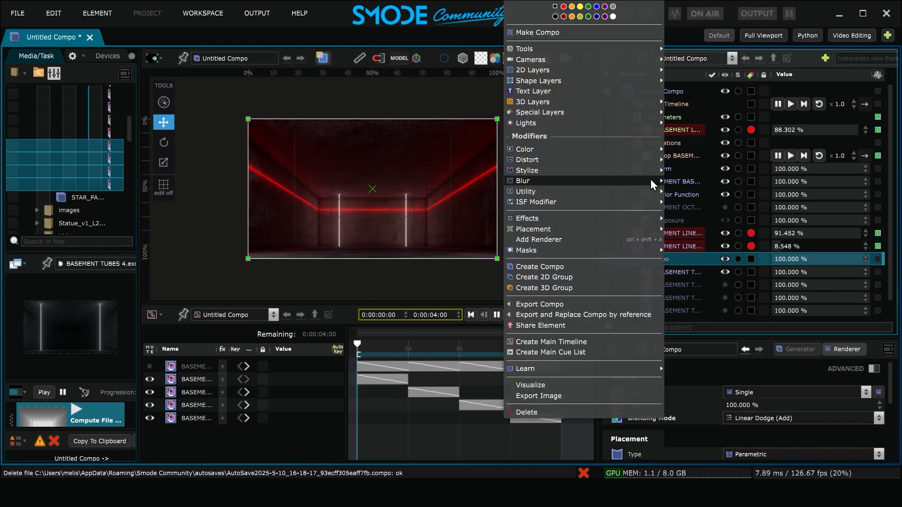
mouse_move(585, 153)
click(693, 193)
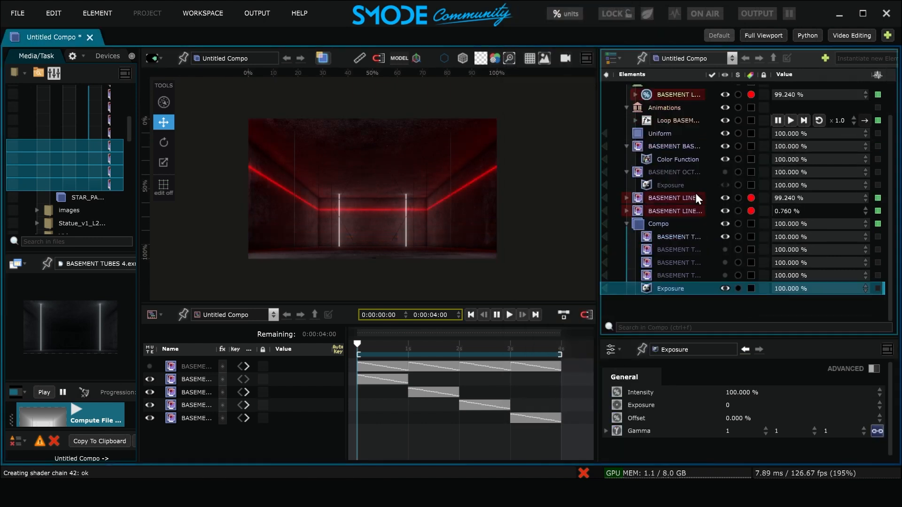
drag(880, 405, 880, 352)
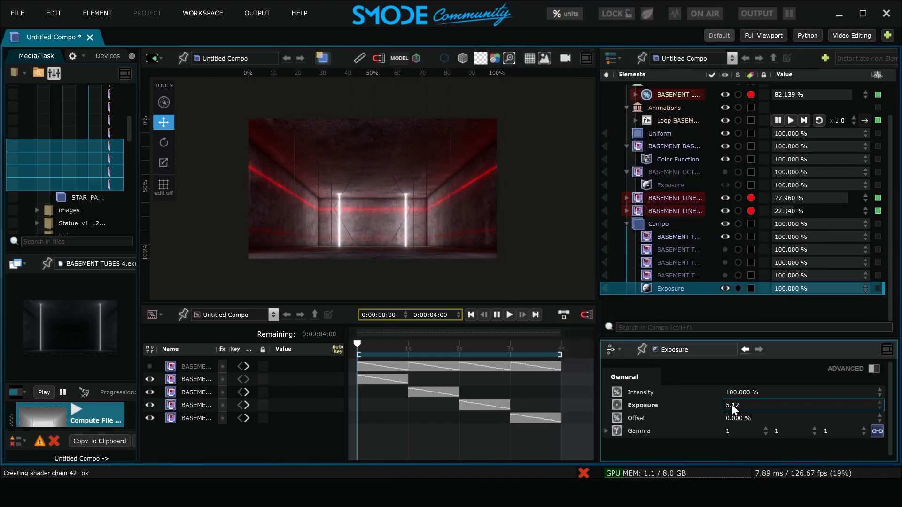
click(732, 405)
text(6)
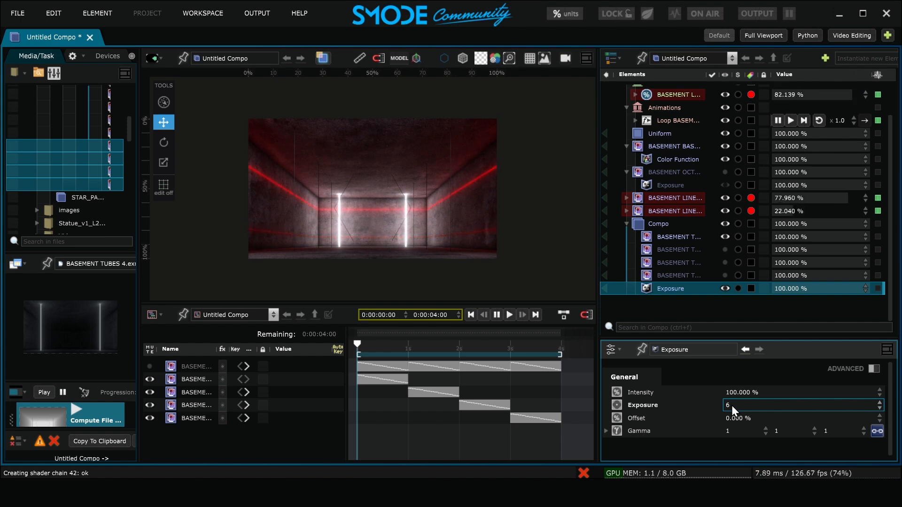
Set the gamma of the tubes compo's Exposure modifier to 0.5 and play the timeline to check the lights
click(738, 431)
text(0)
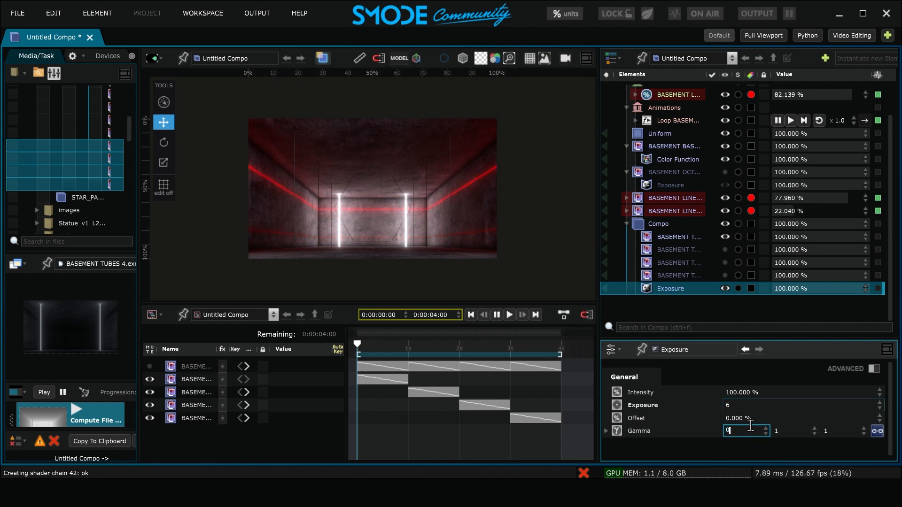
text(.5)
key(Return)
click(508, 314)
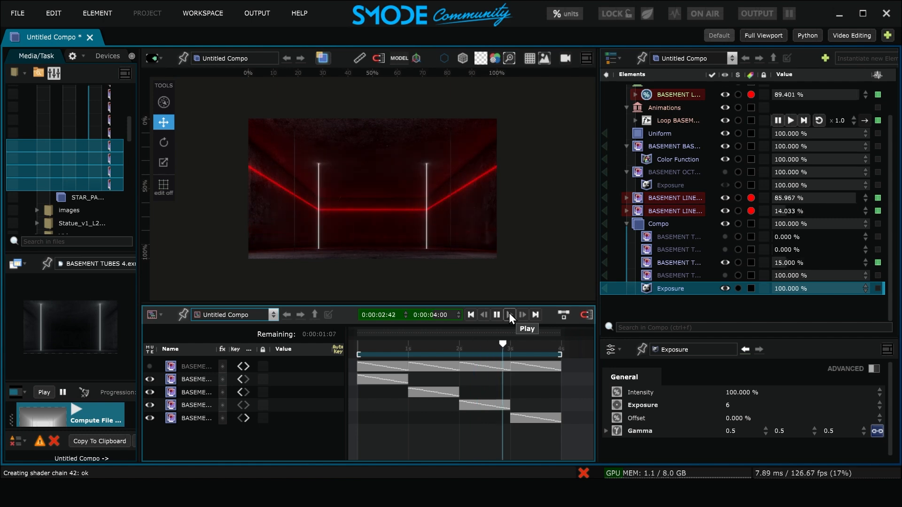
Move the BASEMENT OCTOGONE.exr layer below the tubes compo and remove its animation data from the timeline
click(770, 172)
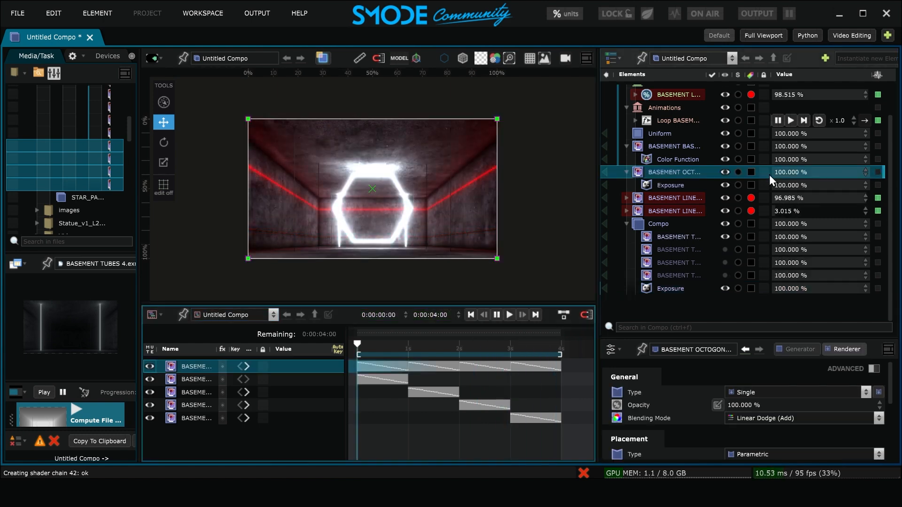
drag(770, 174, 632, 309)
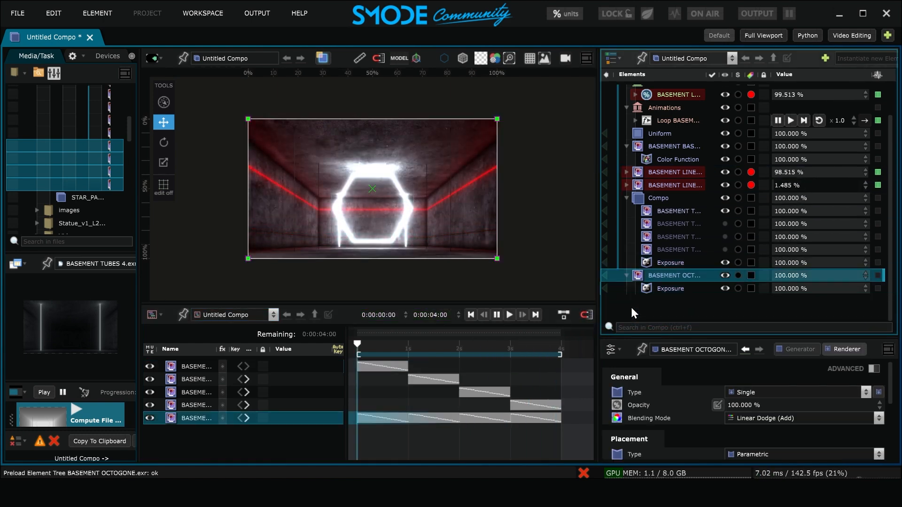
click(625, 197)
key(Delete)
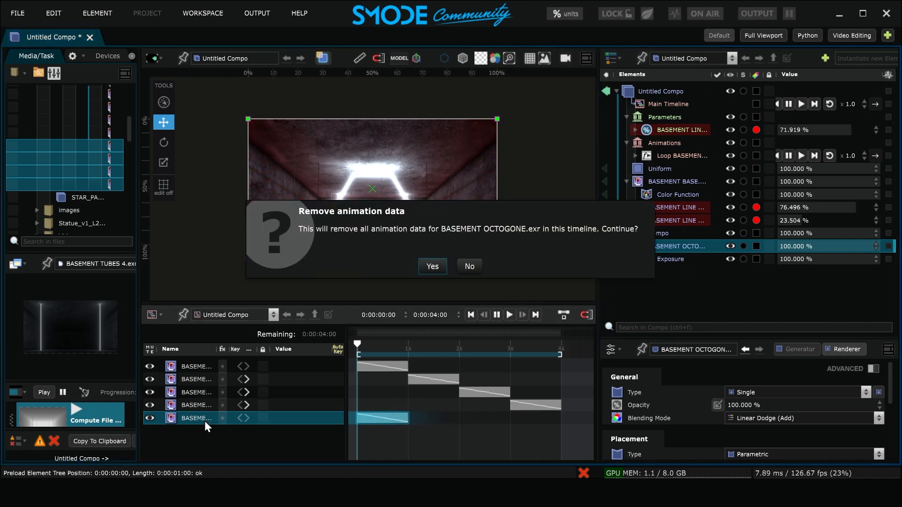
click(436, 265)
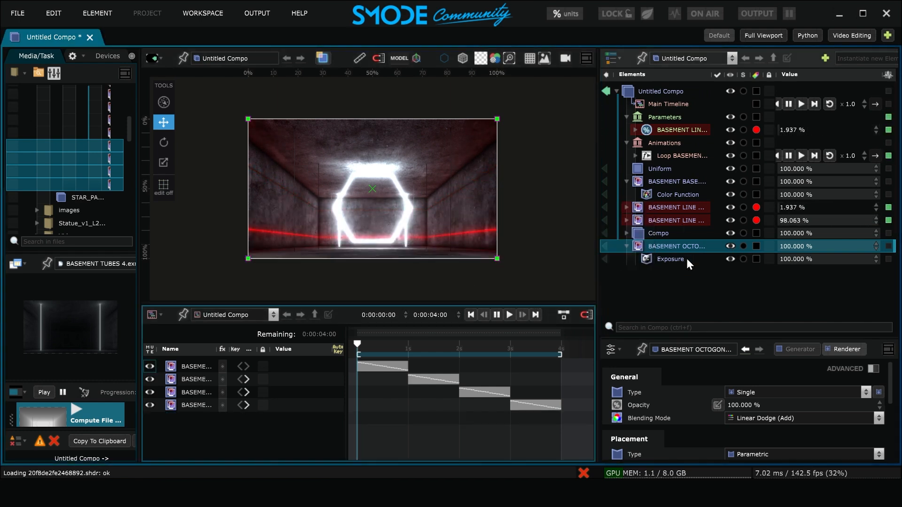
Add the octogone's Exposure modifier to the timeline as a 0:00:01:00 clip with Fade Out enabled, and play it
drag(686, 258, 299, 440)
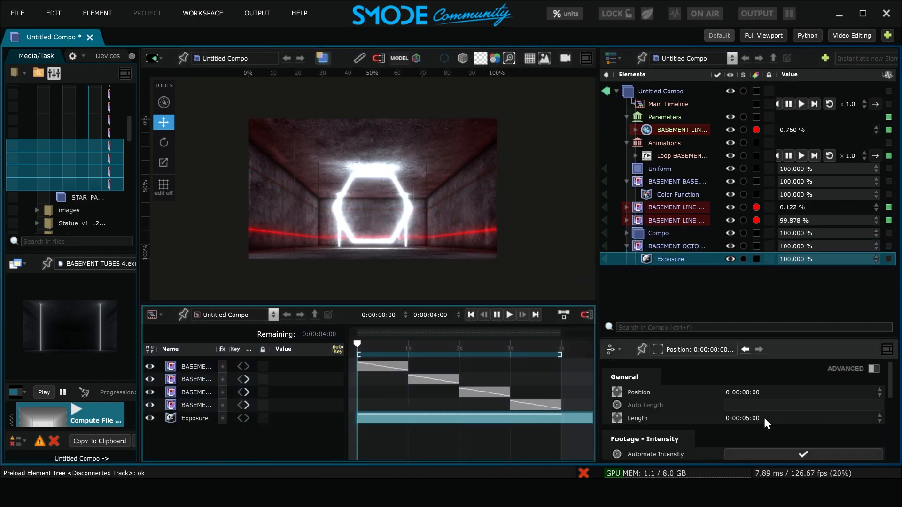
click(749, 417)
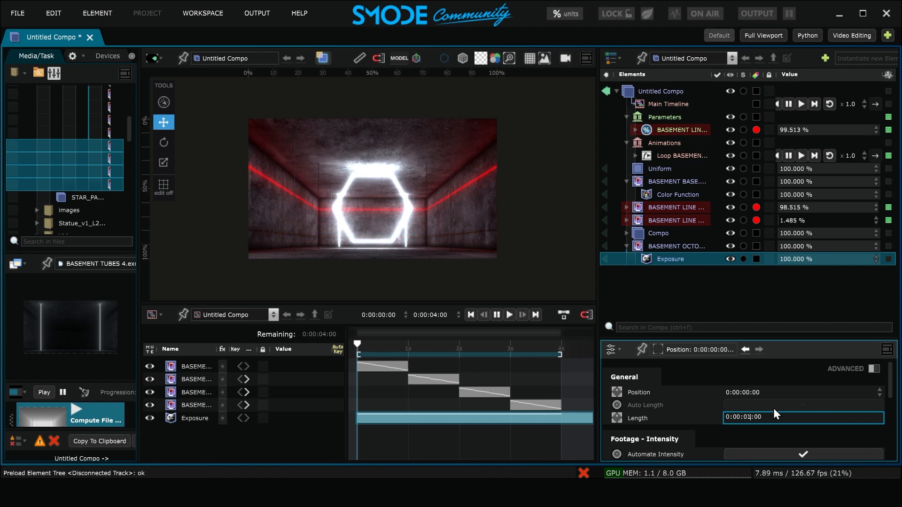
key(Return)
scroll(744, 432, down, 2)
click(732, 389)
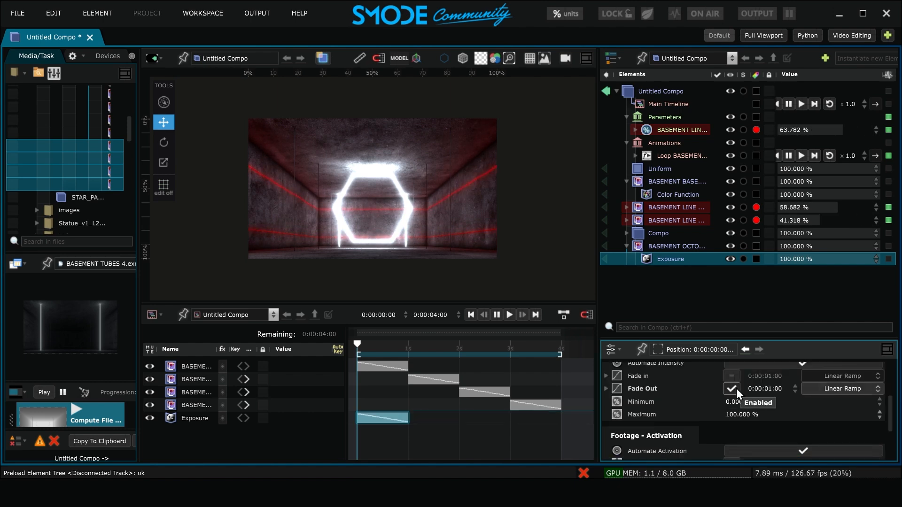
click(510, 315)
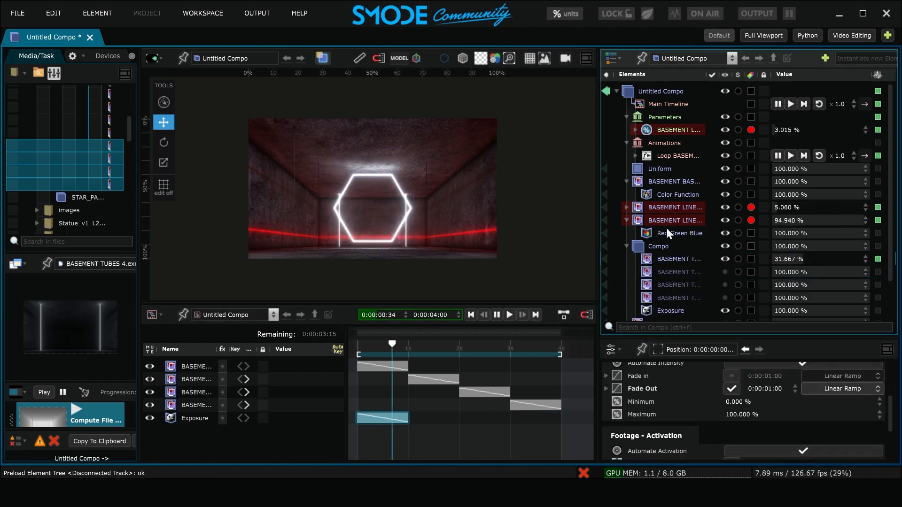
Copy the red Red Green Blue modifier from the second BASEMENT LINE layer onto the tubes compo
click(665, 234)
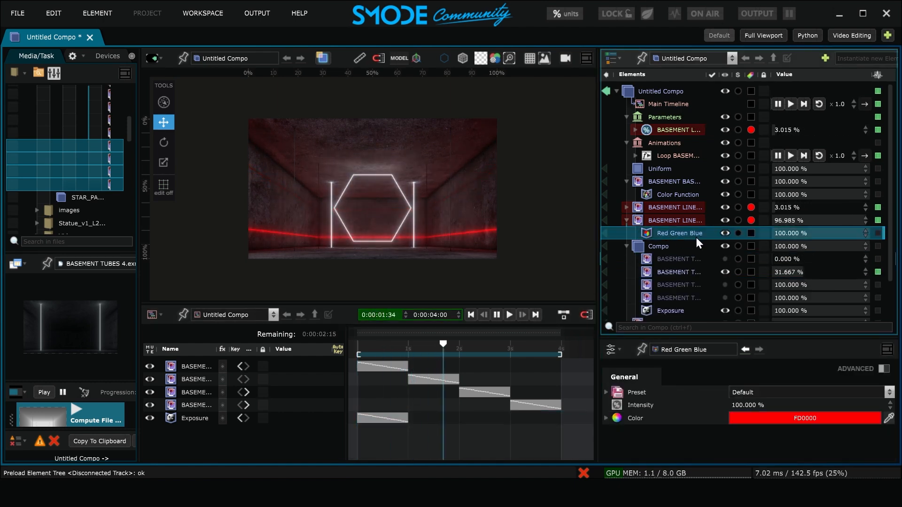
mouse_move(666, 233)
mouse_down()
mouse_move(681, 251)
mouse_move(659, 248)
mouse_up()
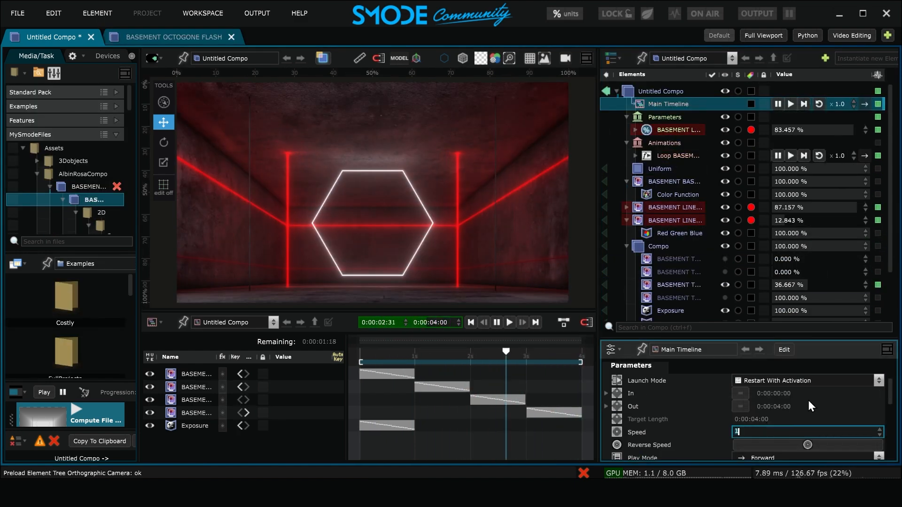
Set the Main Timeline's speed to 3
text(3)
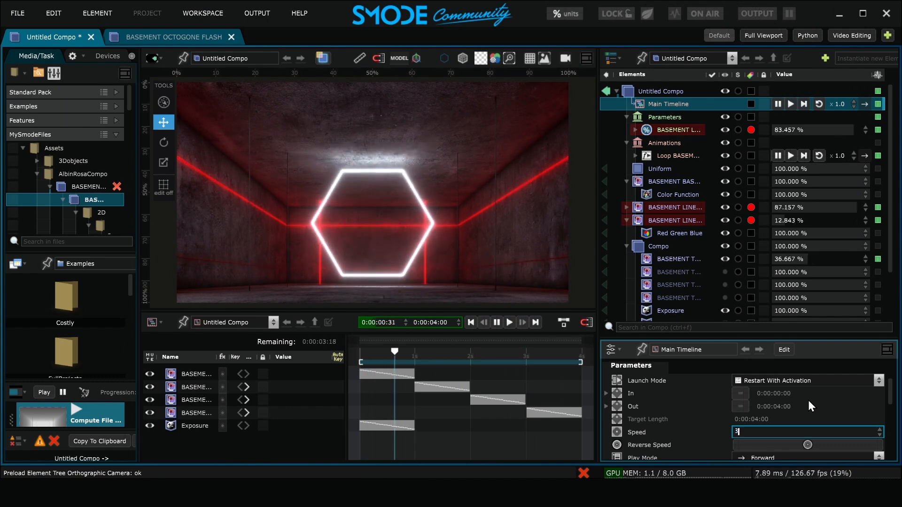
key(Return)
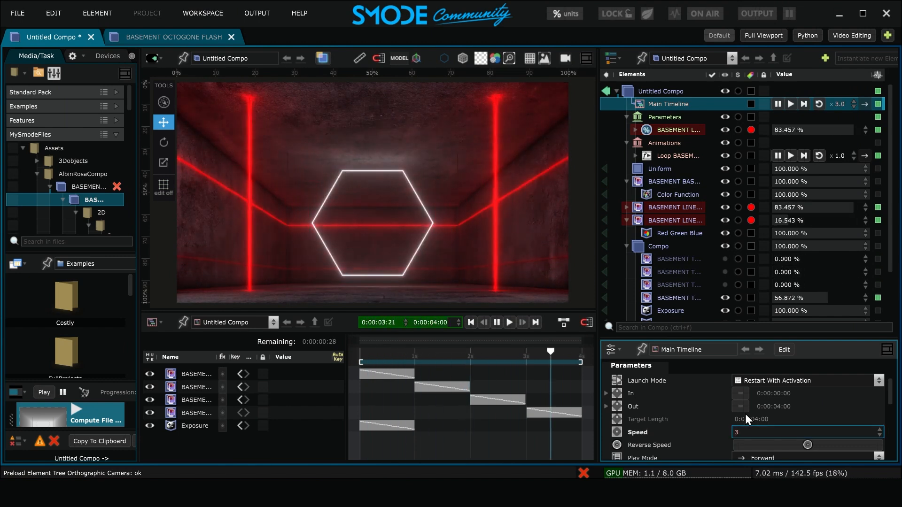